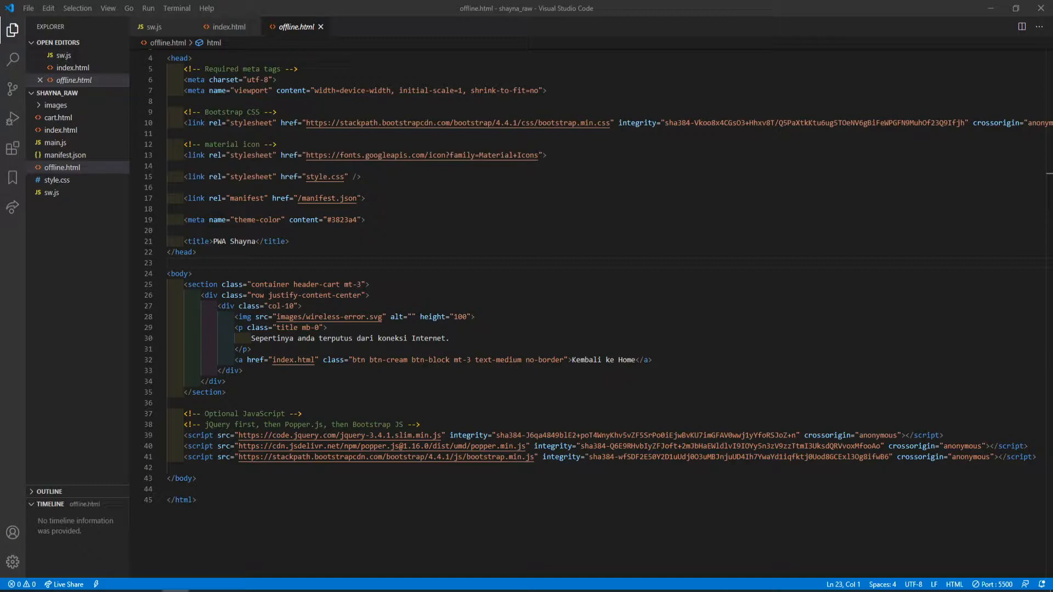
{"action": "scroll", "coordinate": [603, 209], "scroll_direction": "up", "scroll_amount": 1}
{"action": "left_click", "coordinate": [360, 205]}
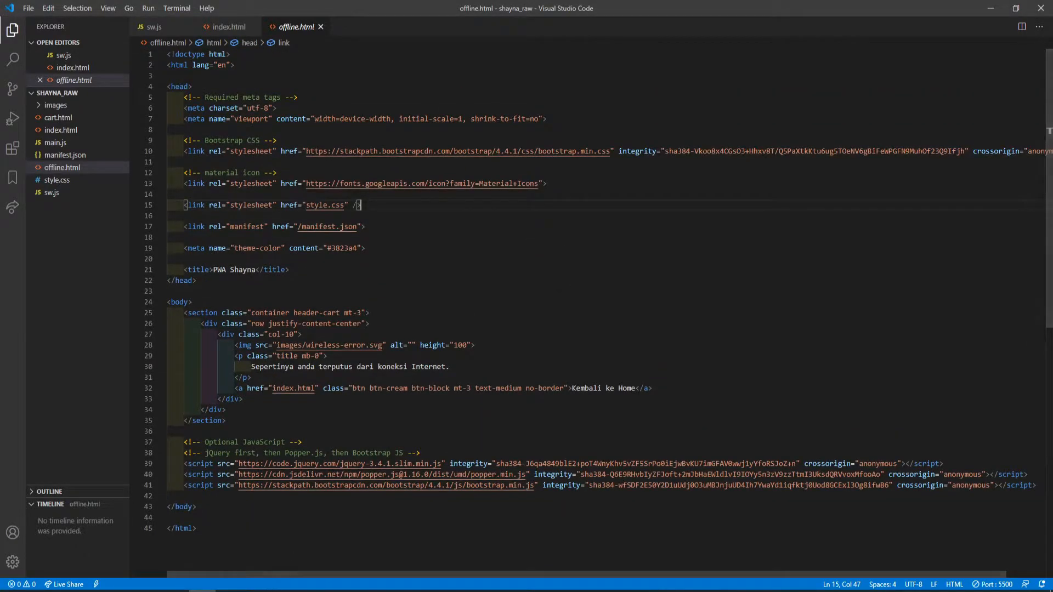
Switch to Chrome, search Google for "firebase console" and open the Firebase console from the results
{"action": "left_click", "coordinate": [229, 582]}
{"action": "left_click", "coordinate": [190, 29]}
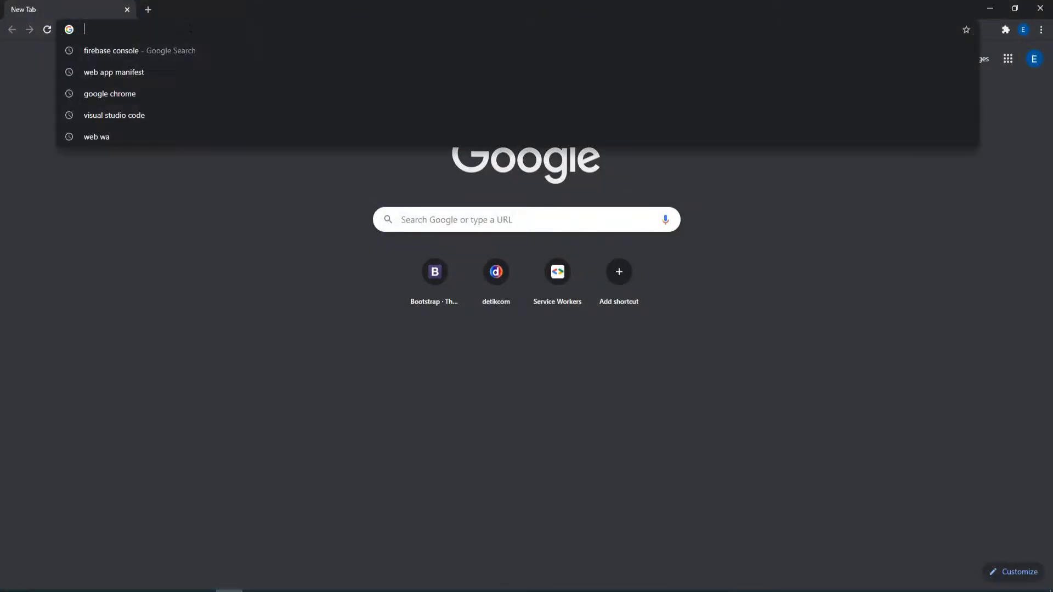
{"action": "type", "text": "firebase console"}
{"action": "key", "text": "Return"}
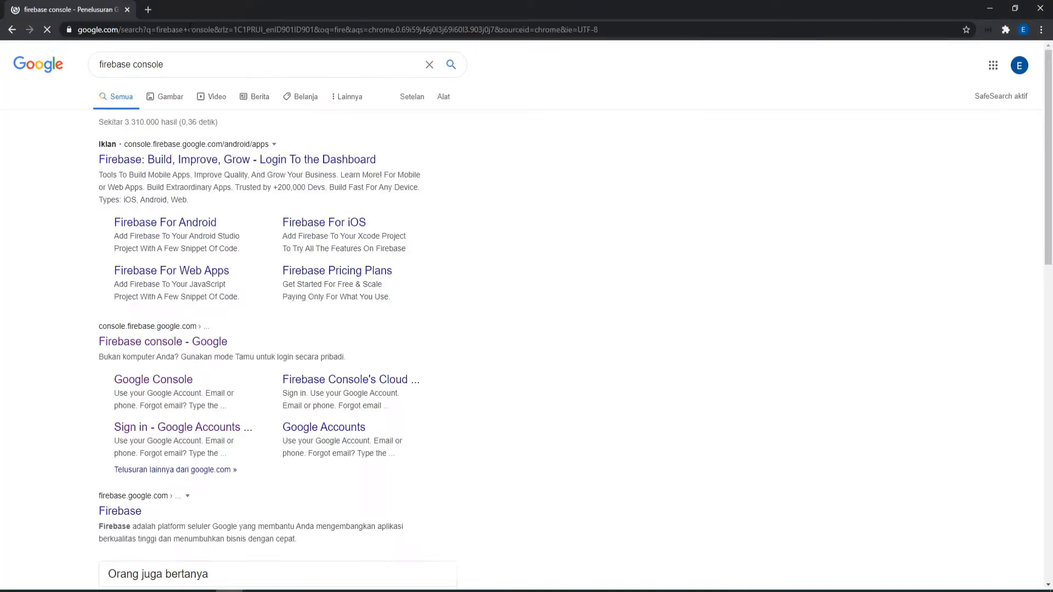
{"action": "left_click", "coordinate": [177, 348]}
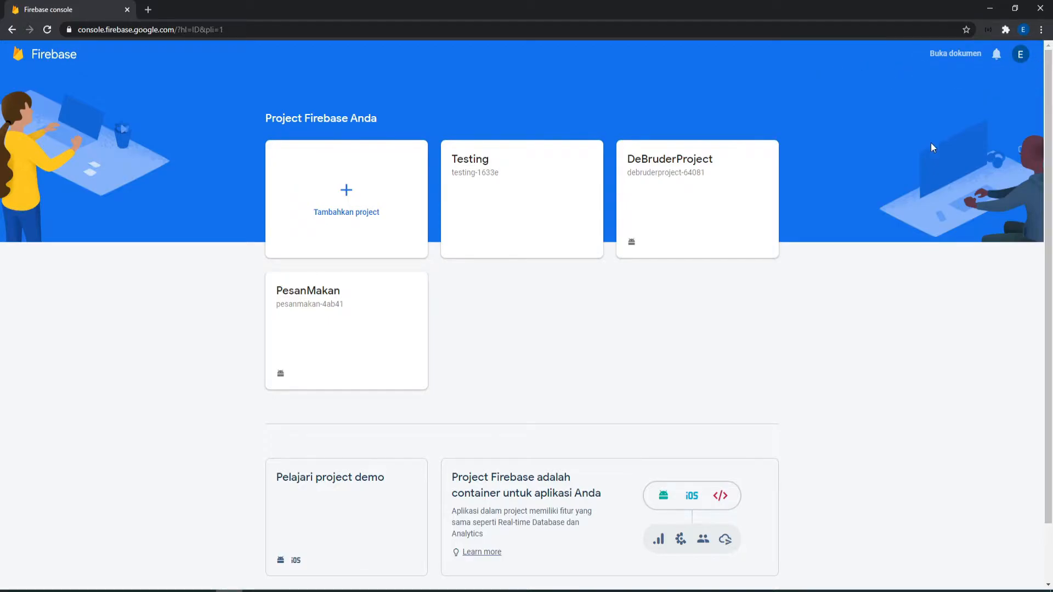
Start a new Firebase project named "Shayna" and continue to its Google Analytics settings
{"action": "left_click", "coordinate": [361, 199]}
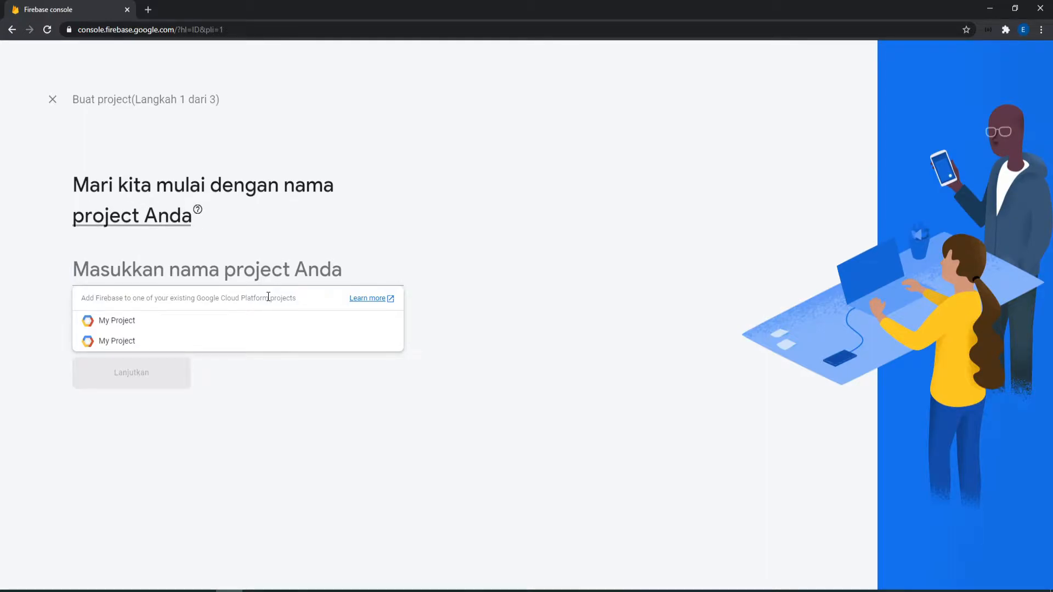
{"action": "left_click", "coordinate": [447, 255]}
{"action": "left_click", "coordinate": [127, 274]}
{"action": "type", "text": "Shayna"}
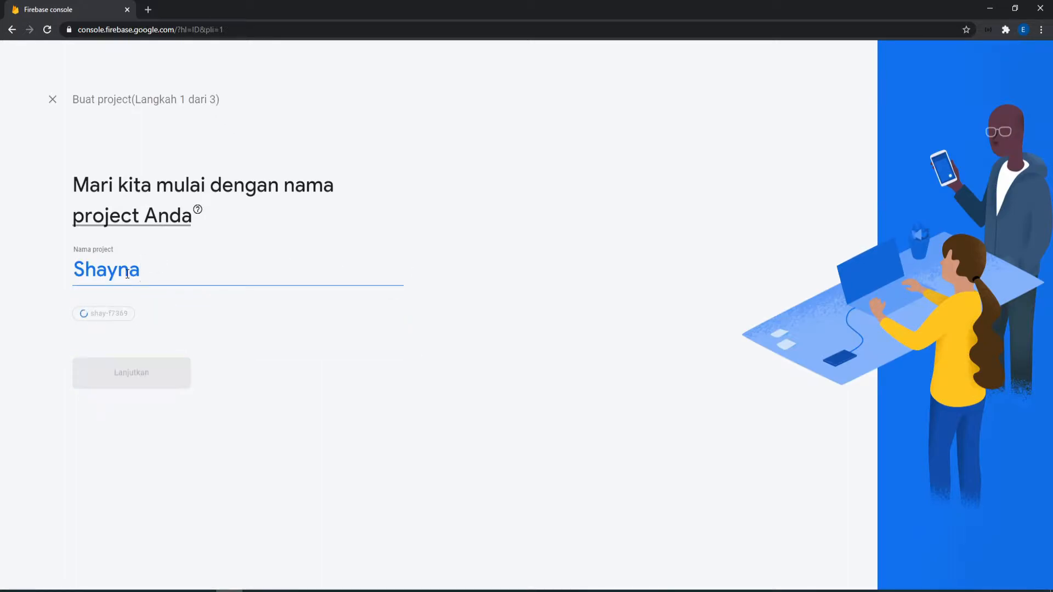
{"action": "left_click", "coordinate": [155, 373]}
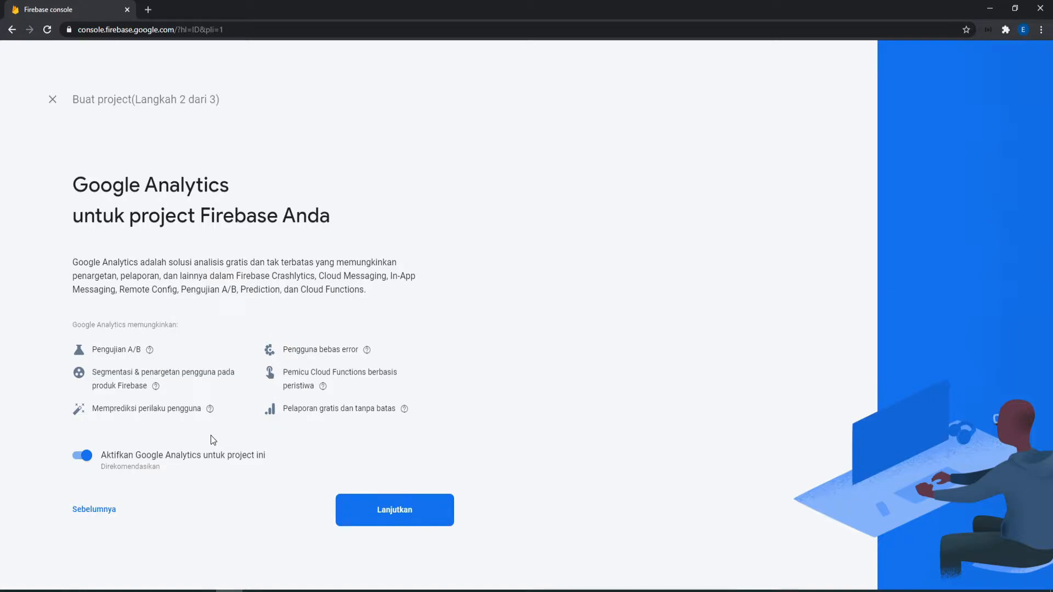
Disable Google Analytics for the project, create the project and continue to its overview page
{"action": "left_click", "coordinate": [83, 456]}
{"action": "left_click", "coordinate": [85, 456]}
{"action": "left_click", "coordinate": [86, 456]}
{"action": "left_click", "coordinate": [432, 526]}
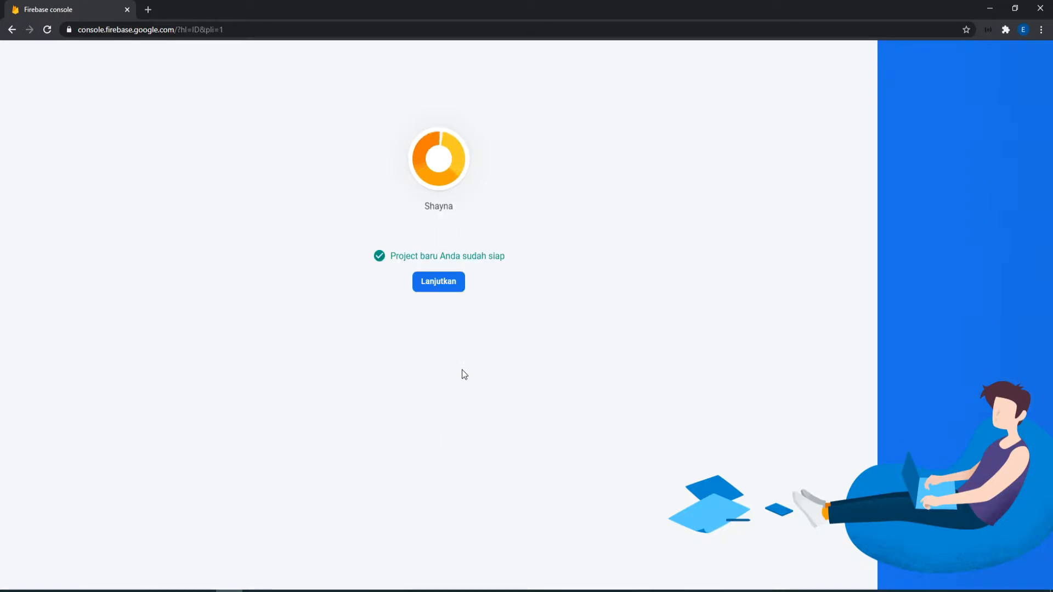
{"action": "left_click", "coordinate": [439, 282]}
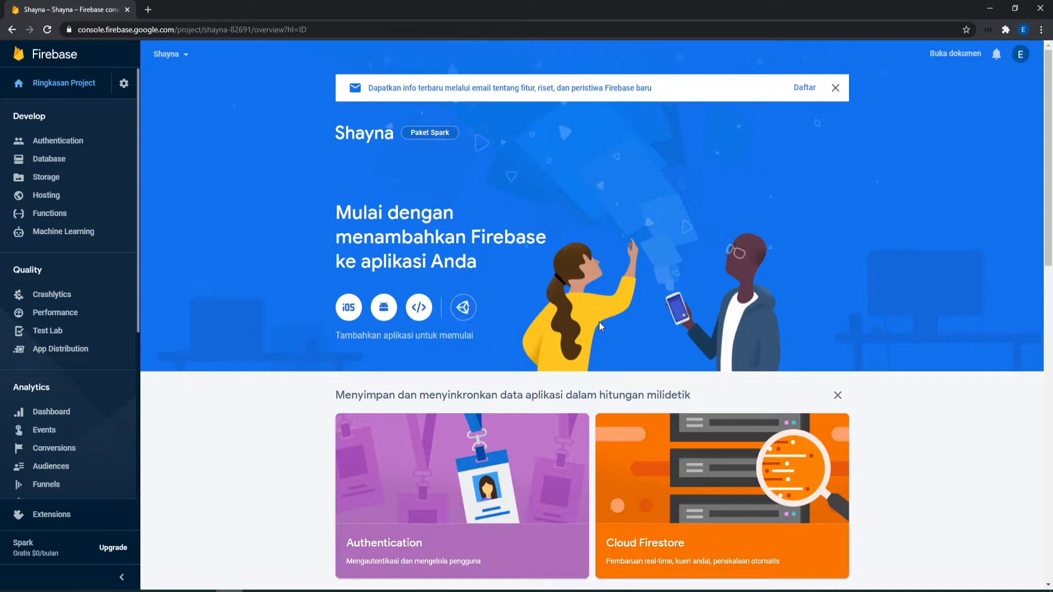
Register a web app named "Shayna" in the project with Firebase Hosting set up for it
{"action": "left_click", "coordinate": [419, 307]}
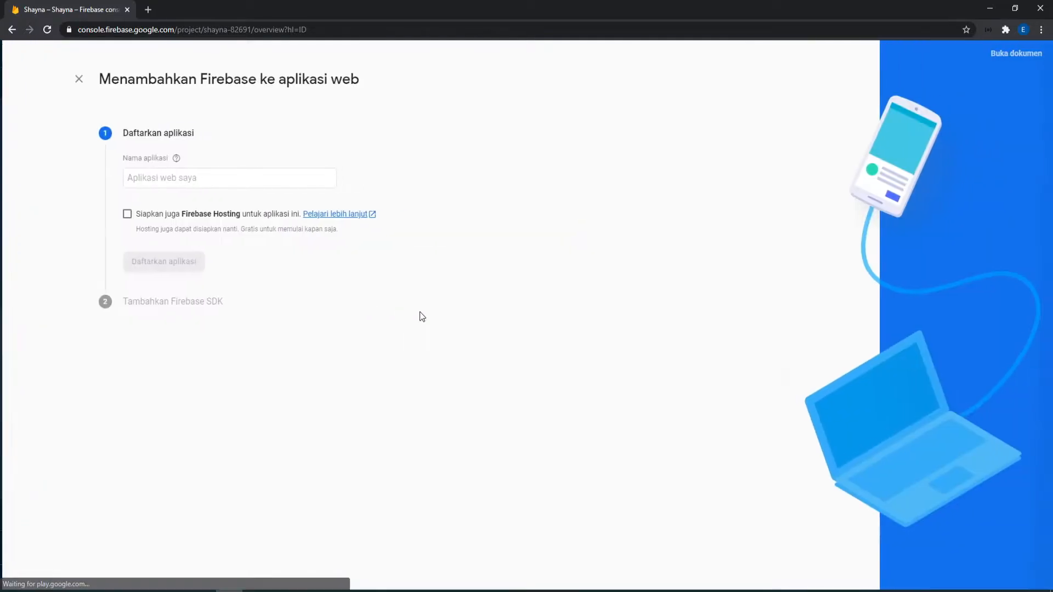
{"action": "left_click", "coordinate": [258, 177]}
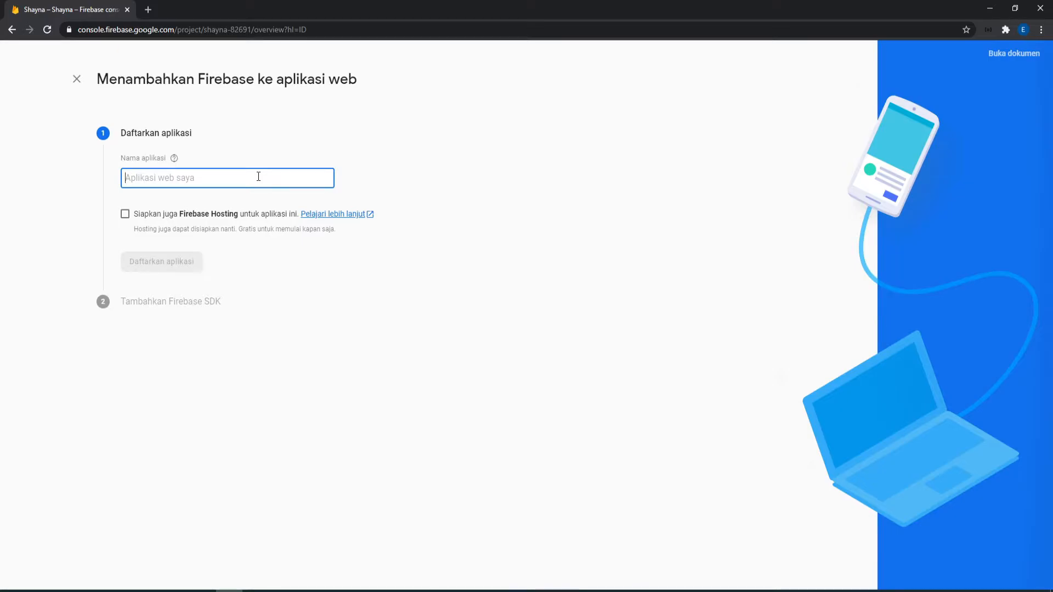
{"action": "type", "text": "Sg"}
{"action": "key", "text": "BackSpace"}
{"action": "type", "text": "hayna"}
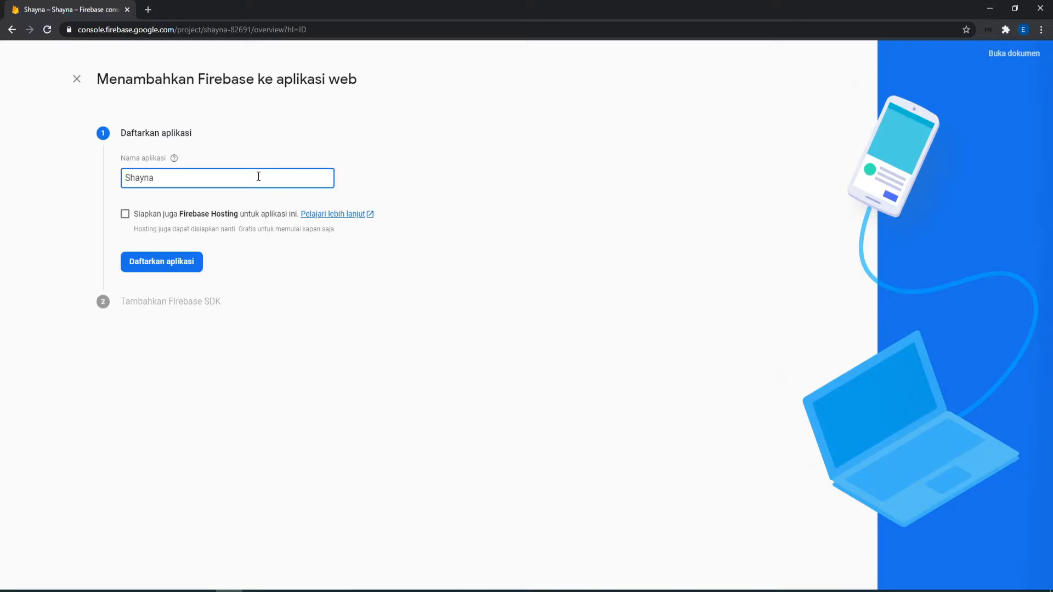
{"action": "left_click", "coordinate": [125, 214]}
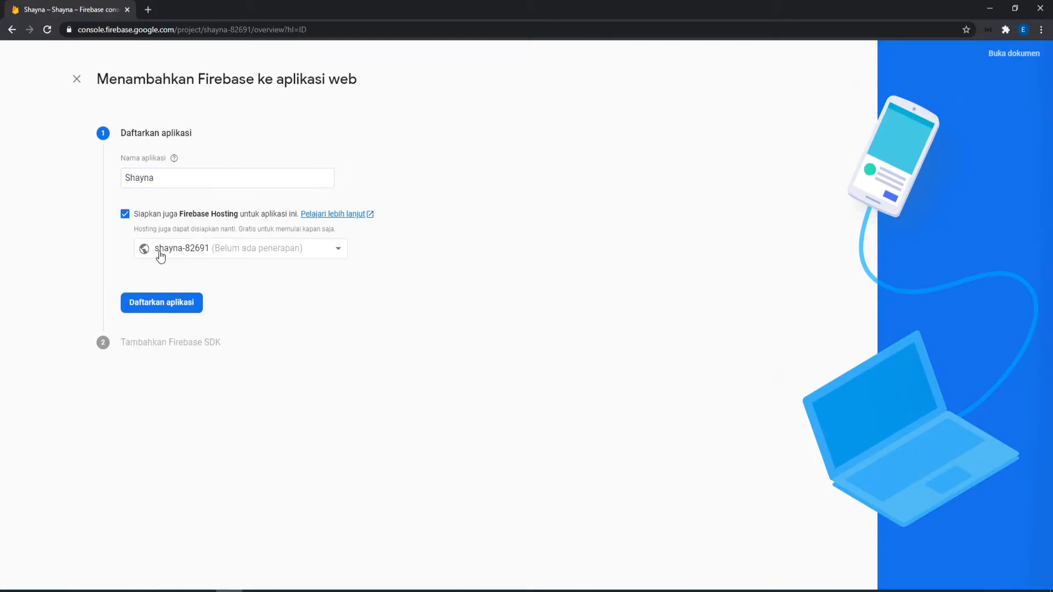
{"action": "left_click", "coordinate": [183, 311]}
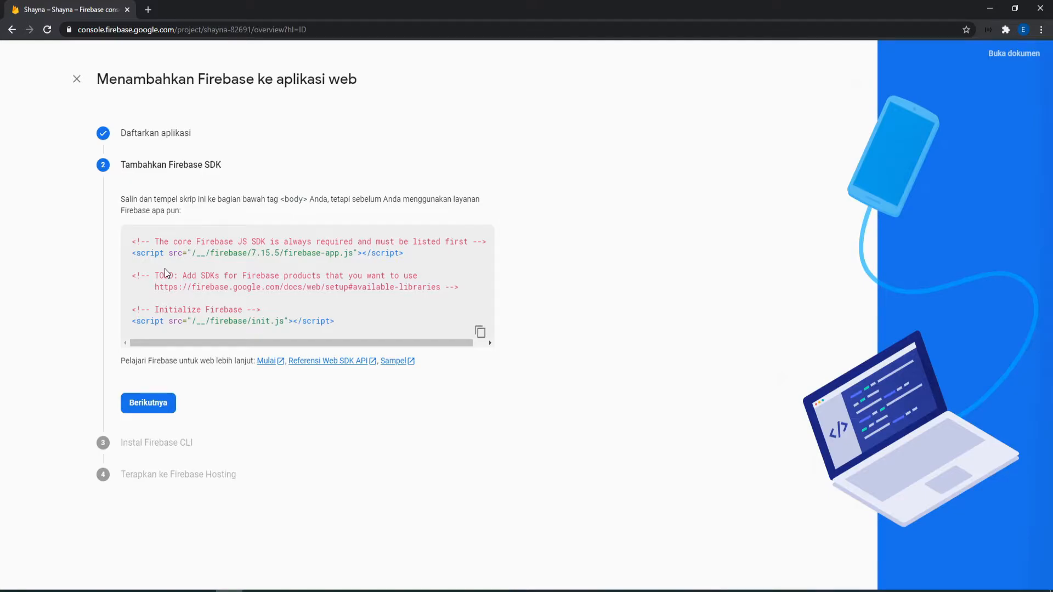
Copy the Firebase CLI install command and run npm install -g firebase-tools in a new Visual Studio Code terminal
{"action": "left_click", "coordinate": [149, 403]}
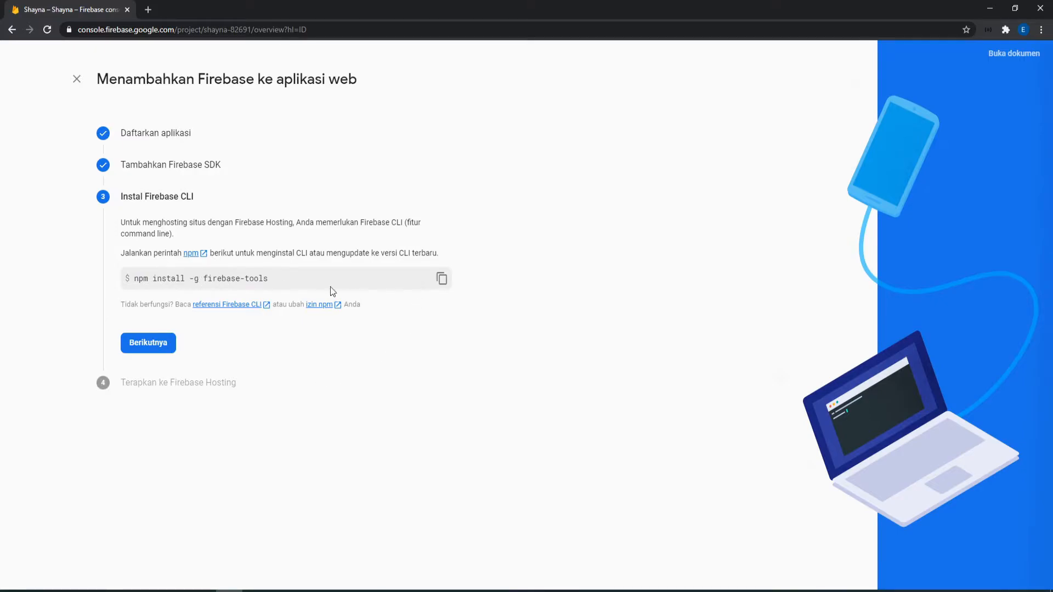
{"action": "left_click", "coordinate": [442, 281]}
{"action": "key", "text": "alt+Tab"}
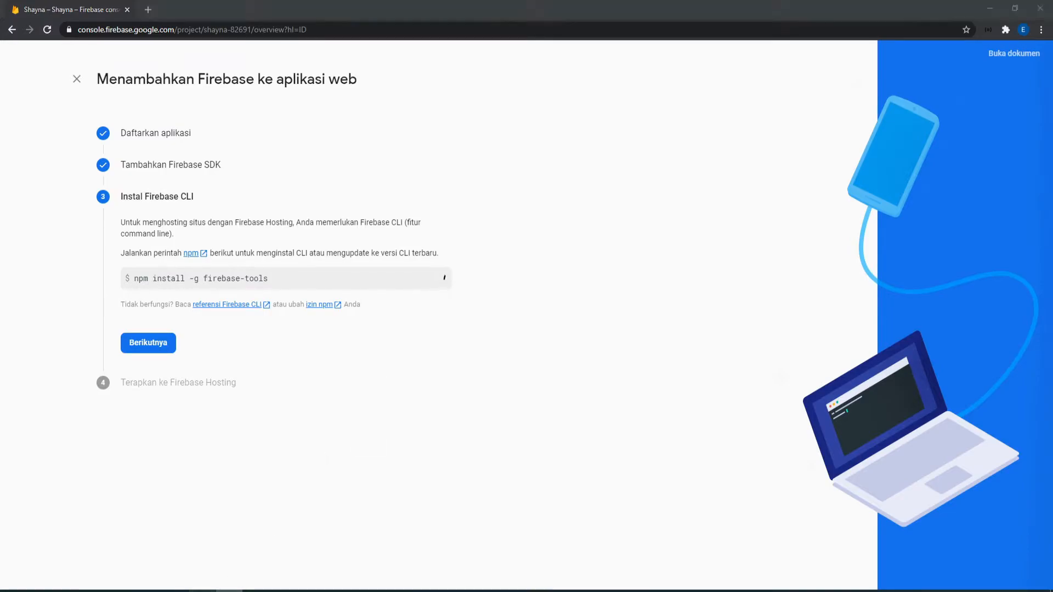
{"action": "left_click", "coordinate": [176, 9]}
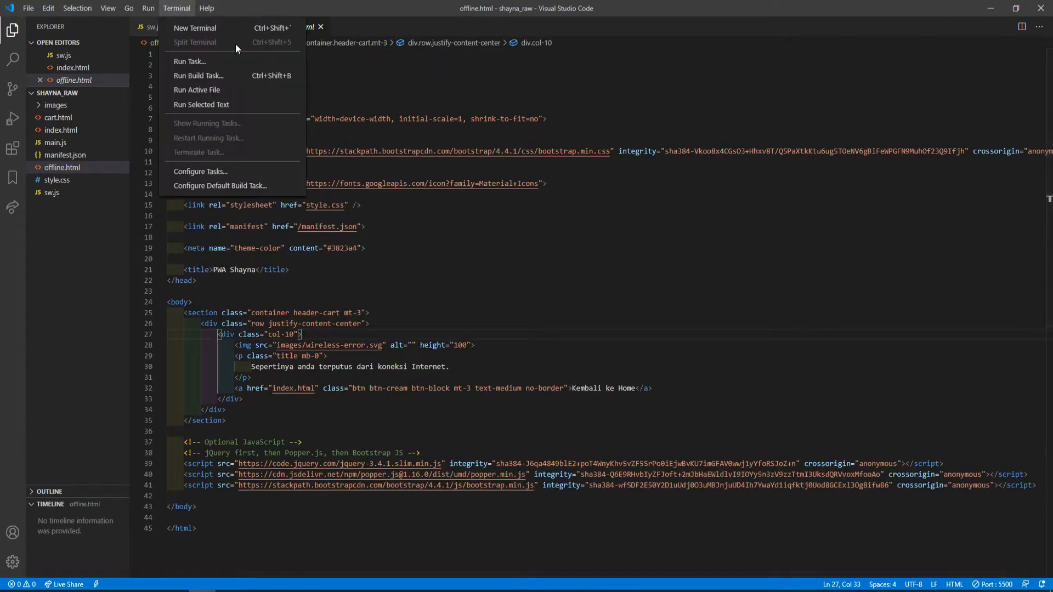
{"action": "left_click", "coordinate": [212, 29]}
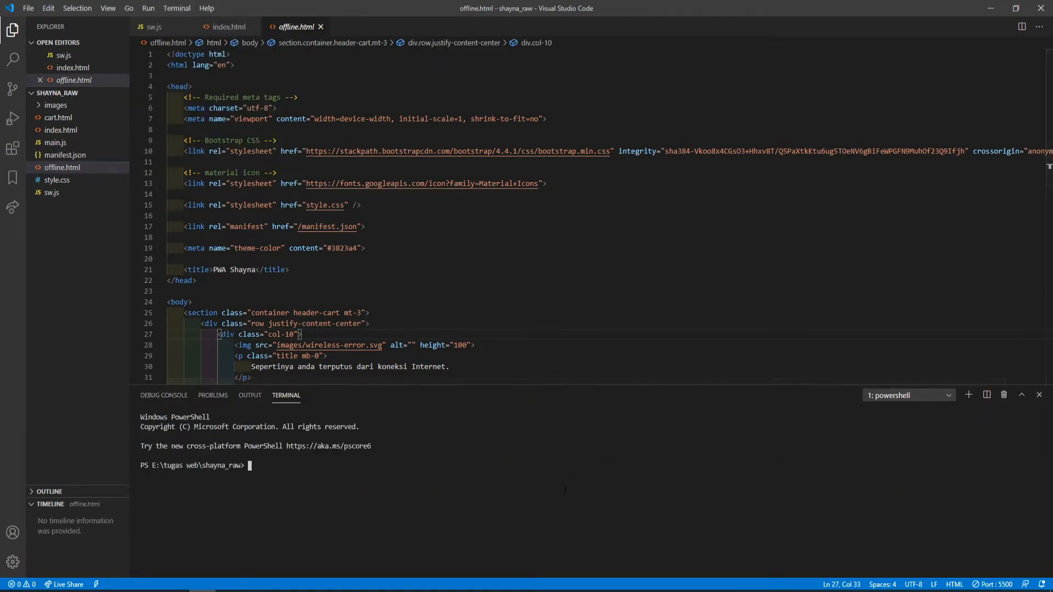
{"action": "key", "text": "ctrl+v"}
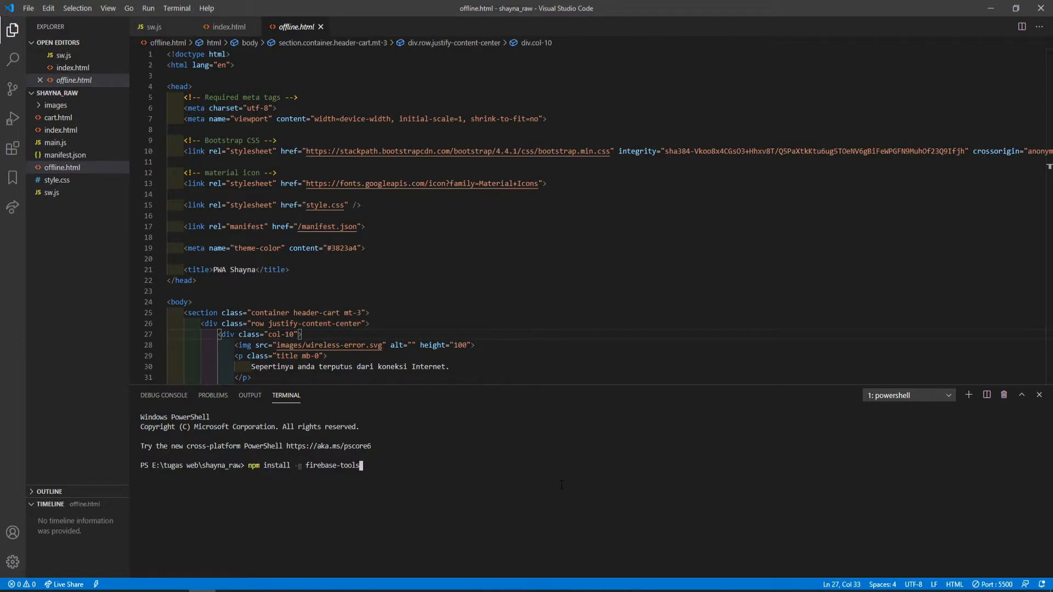
{"action": "key", "text": "Return"}
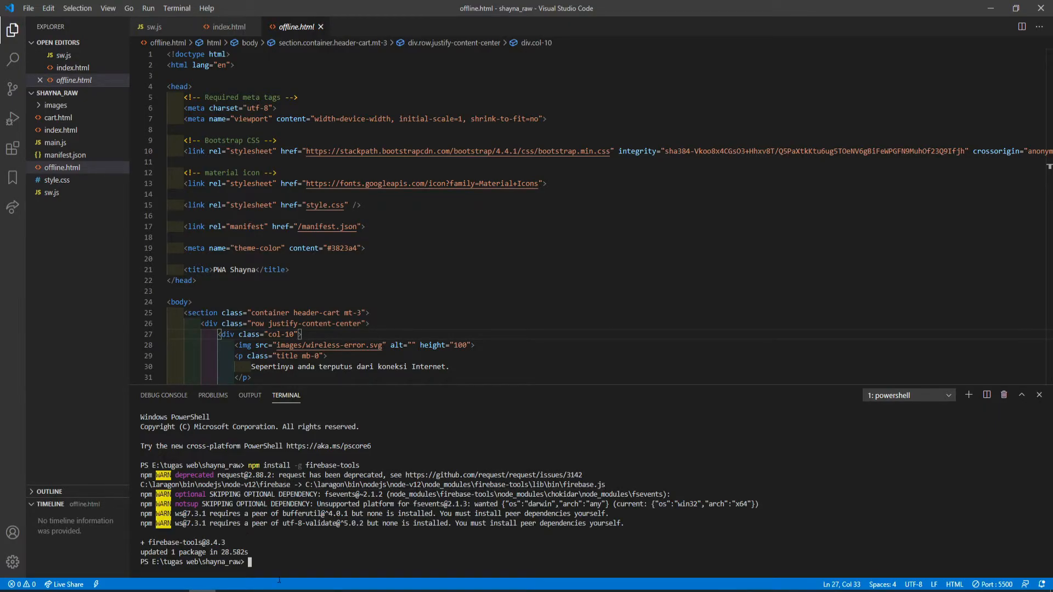
Advance the Firebase web setup in Chrome to the Hosting deployment stage, then run firebase login in the Visual Studio Code terminal
{"action": "left_click", "coordinate": [228, 591]}
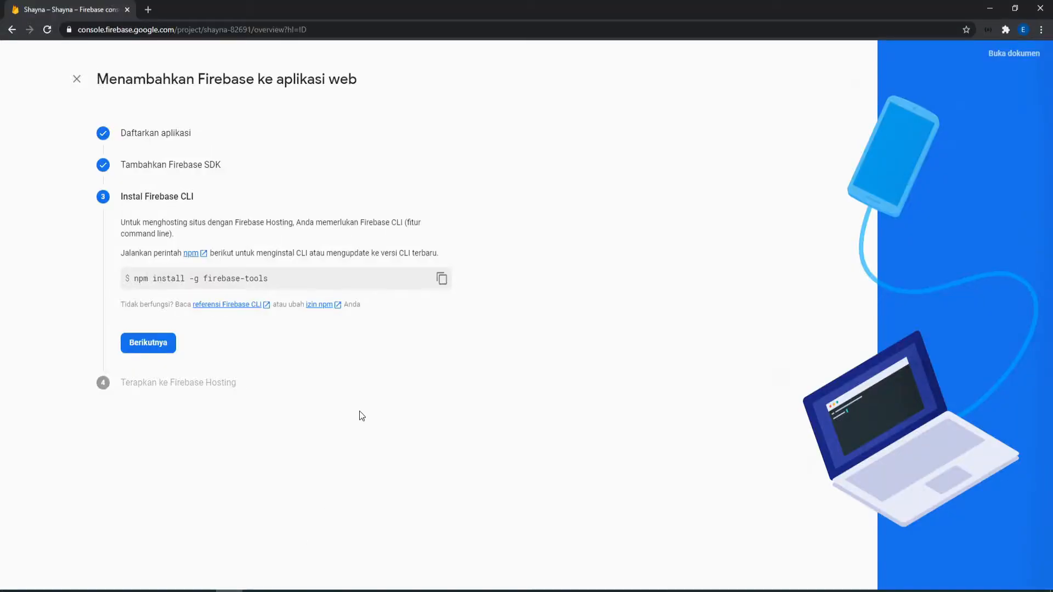
{"action": "left_click", "coordinate": [158, 348]}
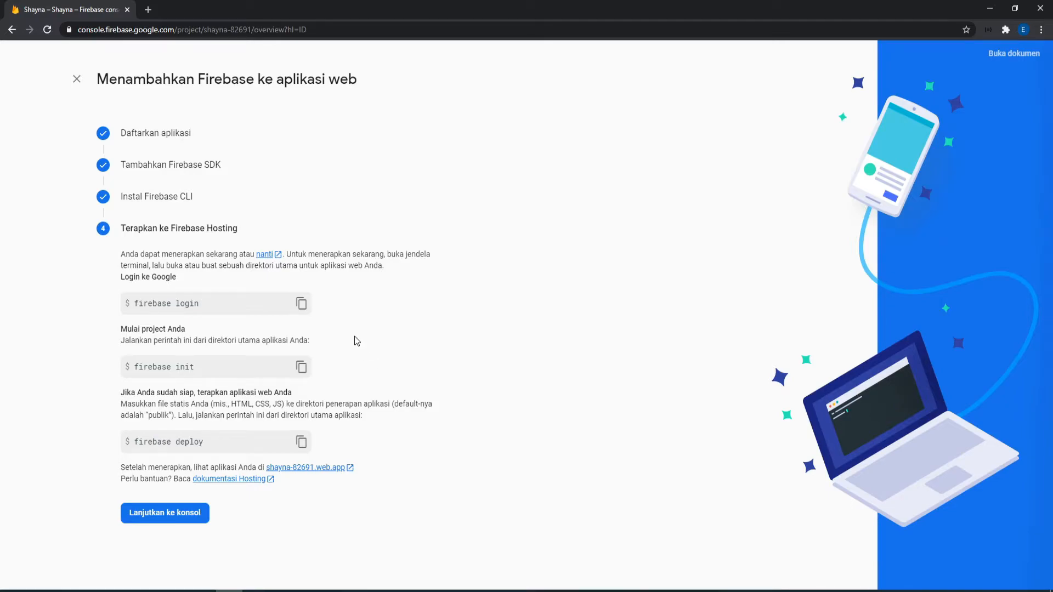
{"action": "left_click", "coordinate": [301, 304]}
{"action": "key", "text": "alt+Tab"}
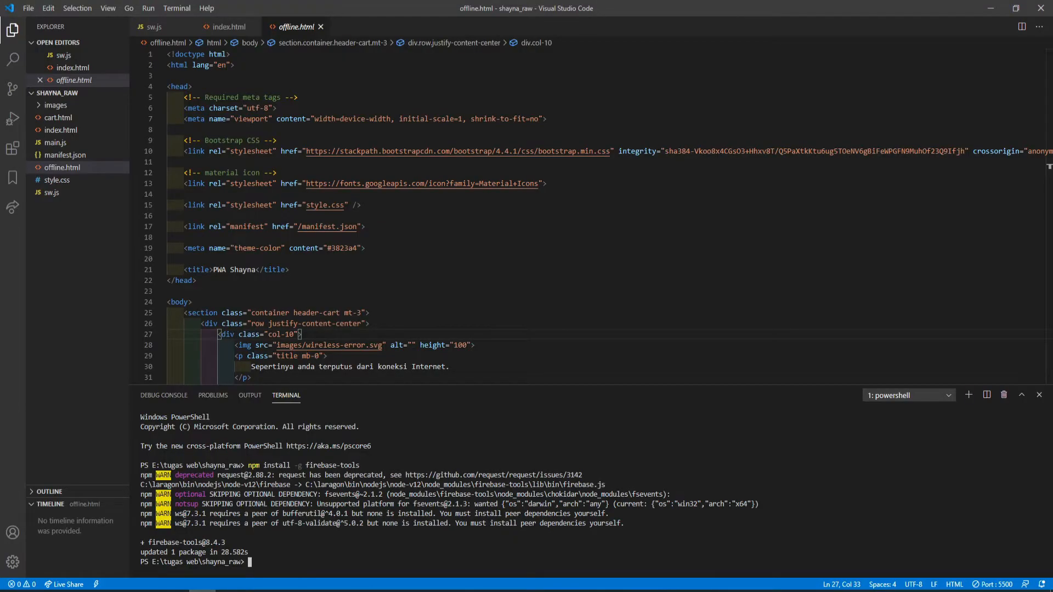
{"action": "key", "text": "ctrl+v"}
{"action": "key", "text": "Return"}
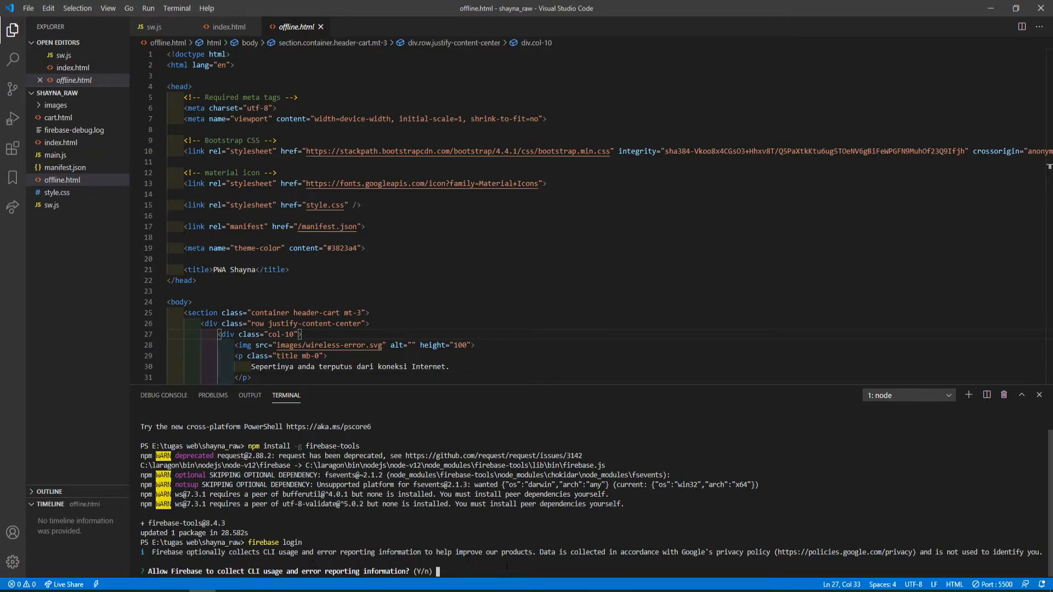
Allow Firebase to collect CLI usage data, sign in to Firebase CLI with the second listed Google account, and close the login page
{"action": "type", "text": "Y"}
{"action": "key", "text": "Return"}
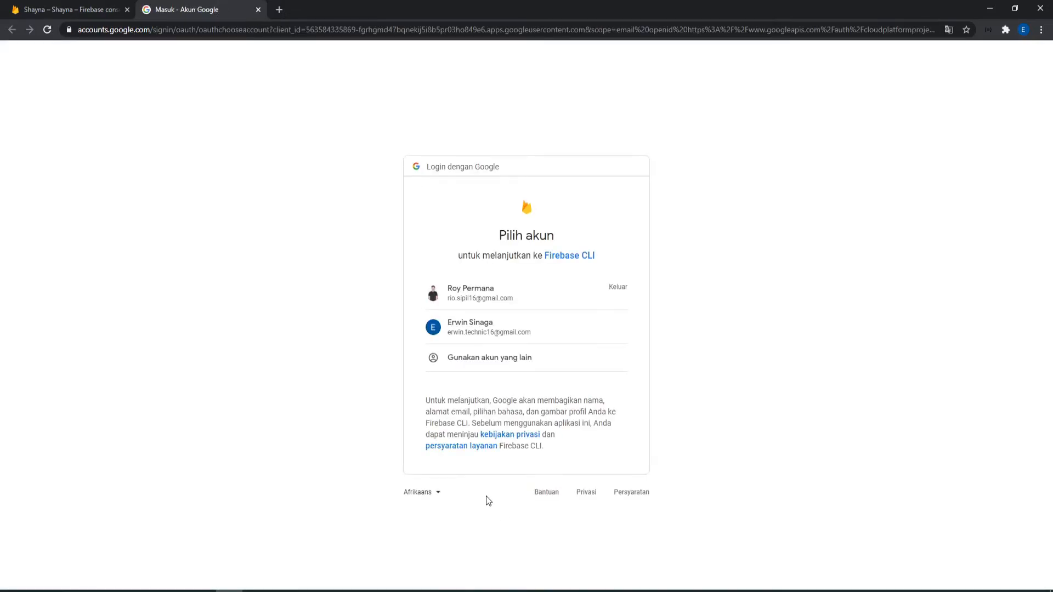
{"action": "left_click", "coordinate": [539, 330]}
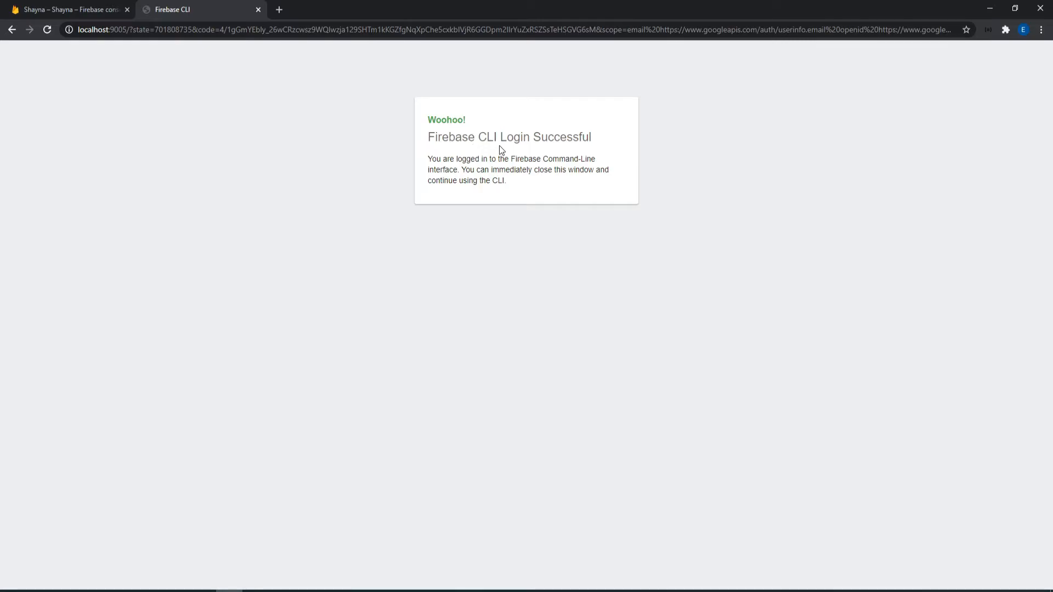
{"action": "key", "text": "alt+Tab"}
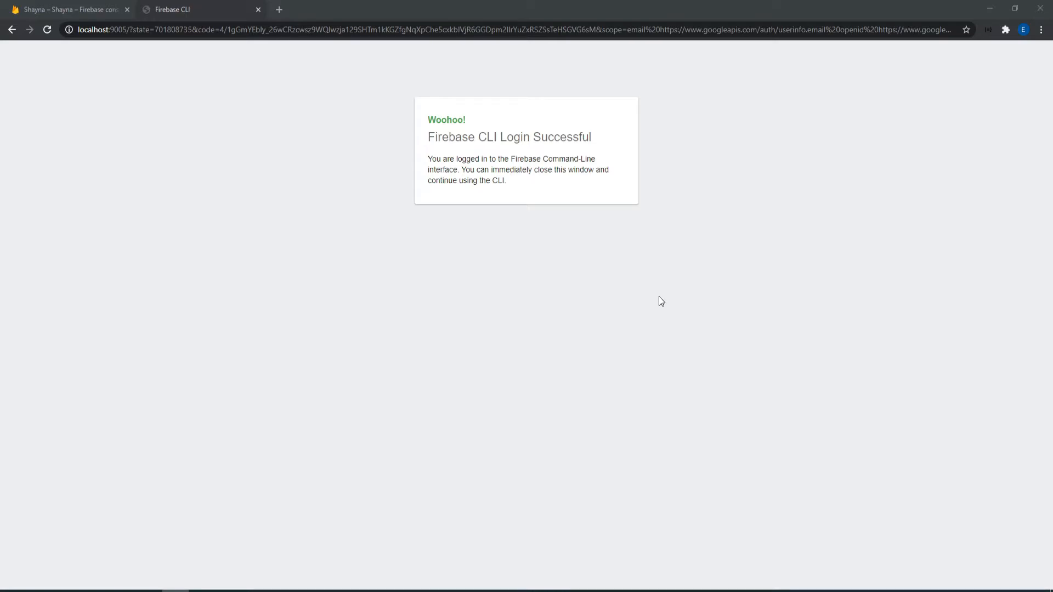
{"action": "left_click", "coordinate": [589, 282]}
{"action": "left_click", "coordinate": [257, 9]}
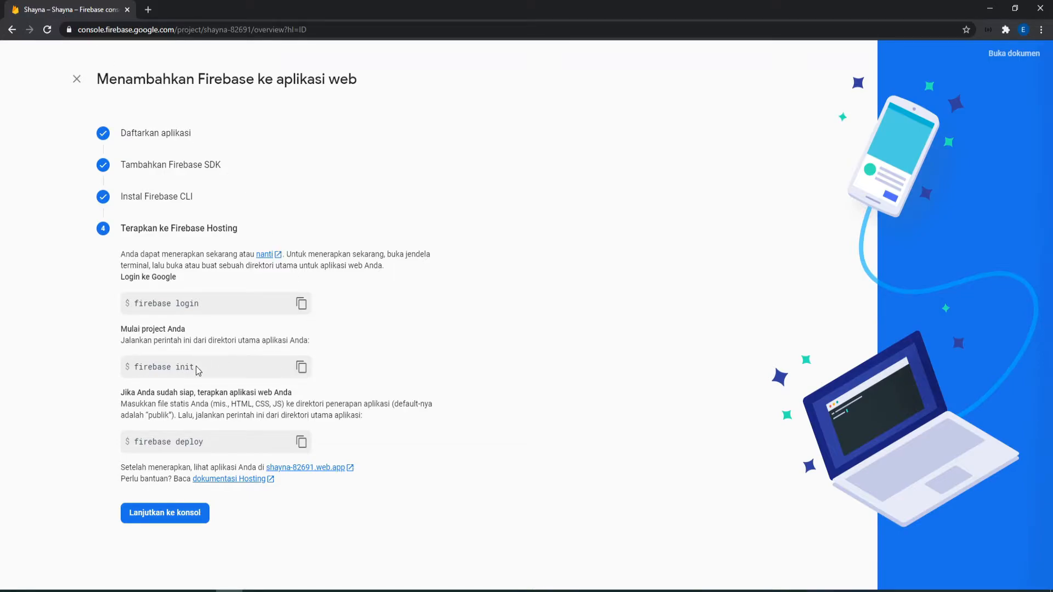
Copy the firebase init command from the setup guide, run it in the Visual Studio Code terminal and agree to proceed
{"action": "left_click", "coordinate": [301, 368]}
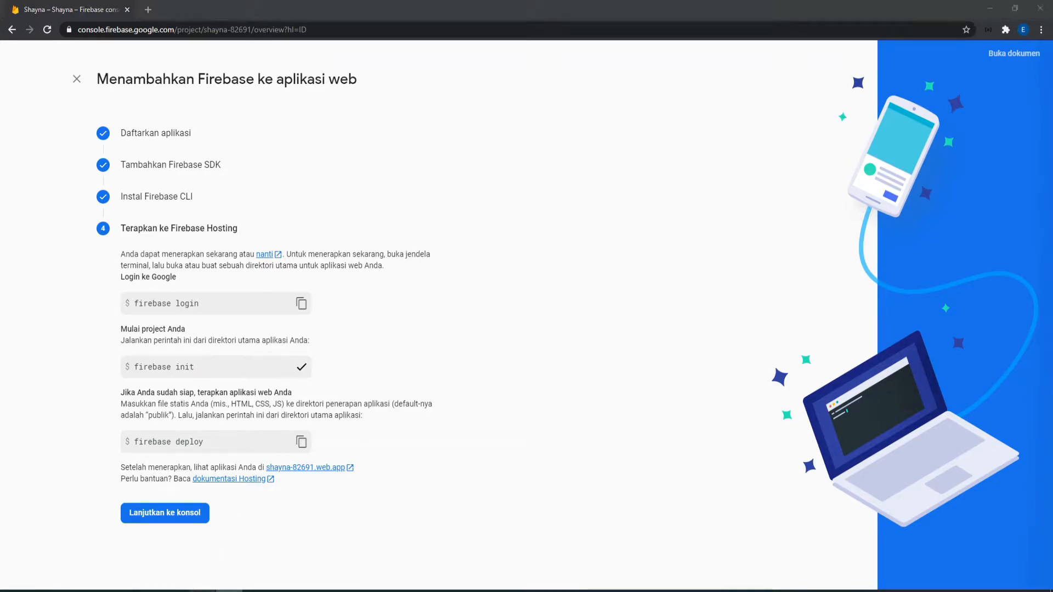
{"action": "key", "text": "alt+Tab"}
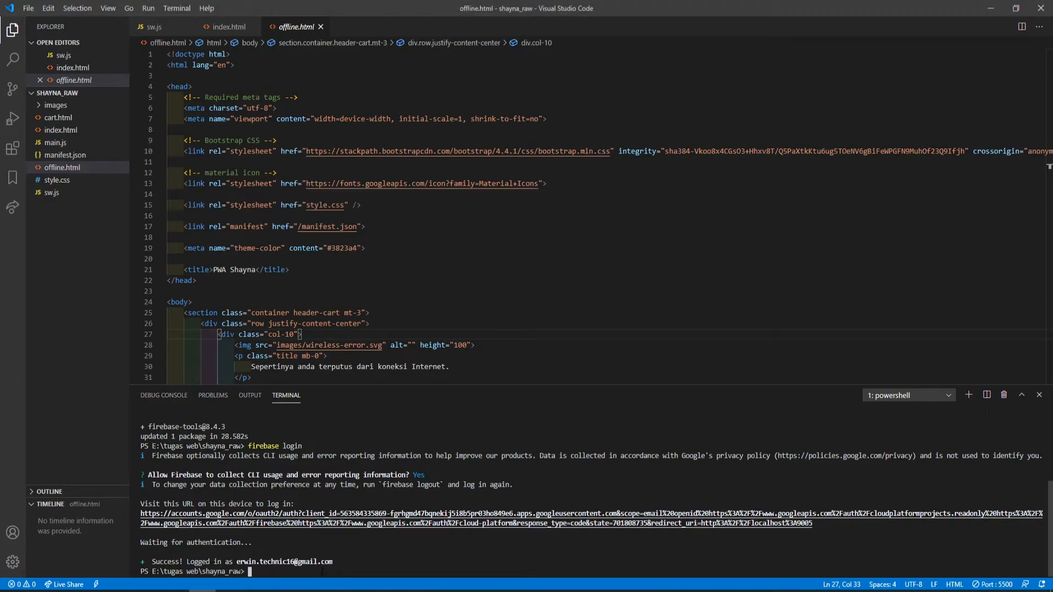
{"action": "key", "text": "ctrl+v"}
{"action": "key", "text": "Return"}
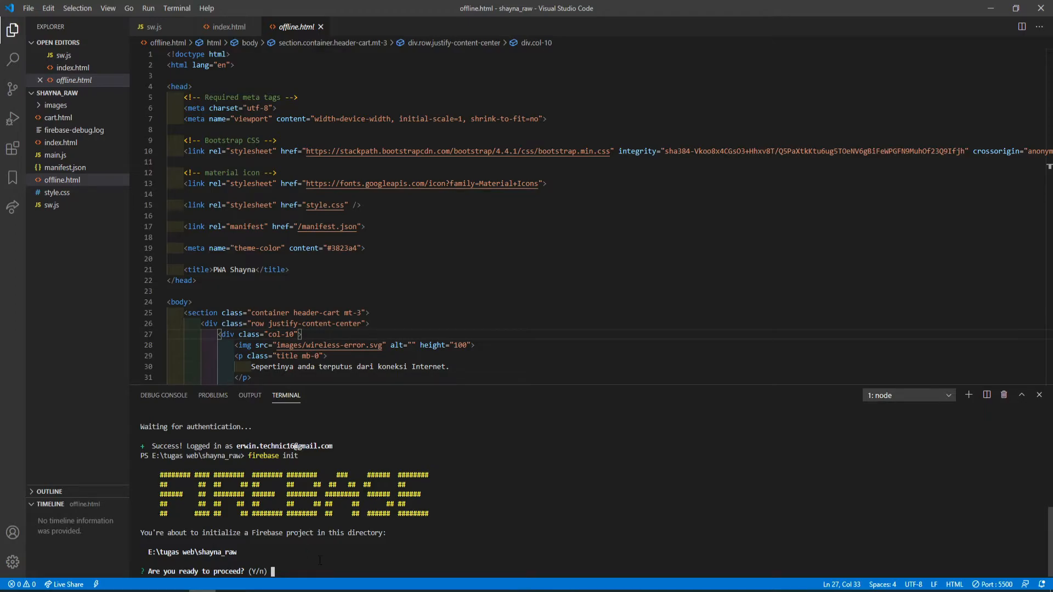
{"action": "type", "text": "Y"}
{"action": "key", "text": "Return"}
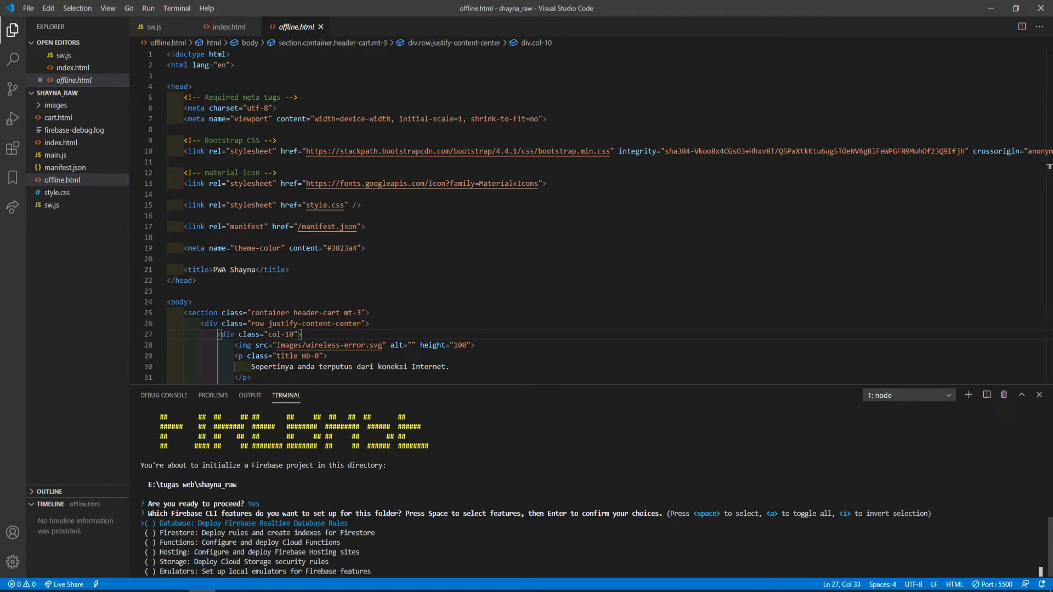
Choose only the Hosting feature for the folder's Firebase setup and confirm the selection
{"action": "key", "text": "Down"}
{"action": "key", "text": "Down"}
{"action": "key", "text": "Down"}
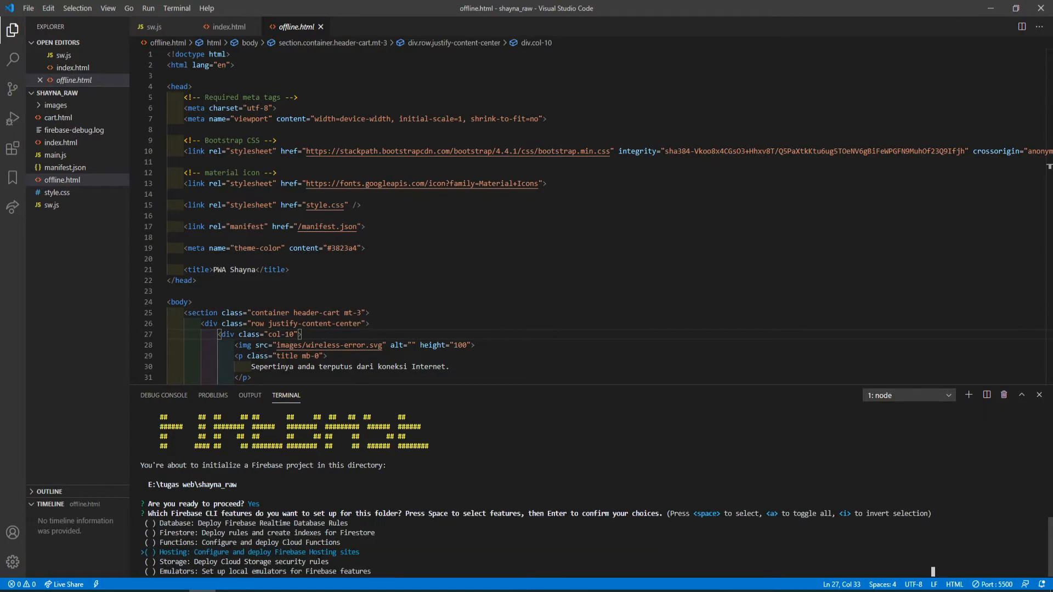
{"action": "key", "text": "space"}
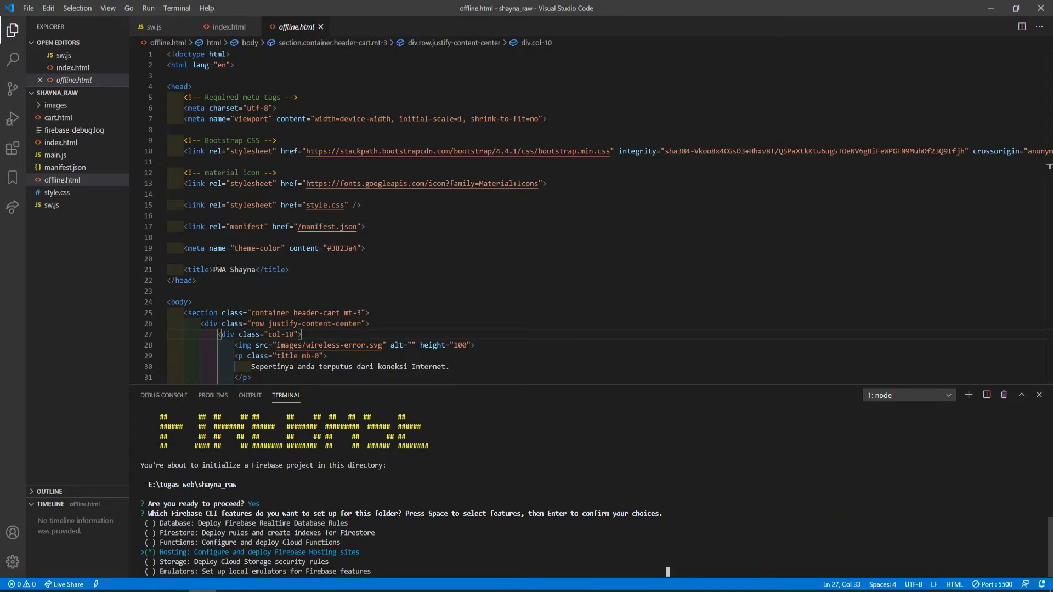
{"action": "key", "text": "Return"}
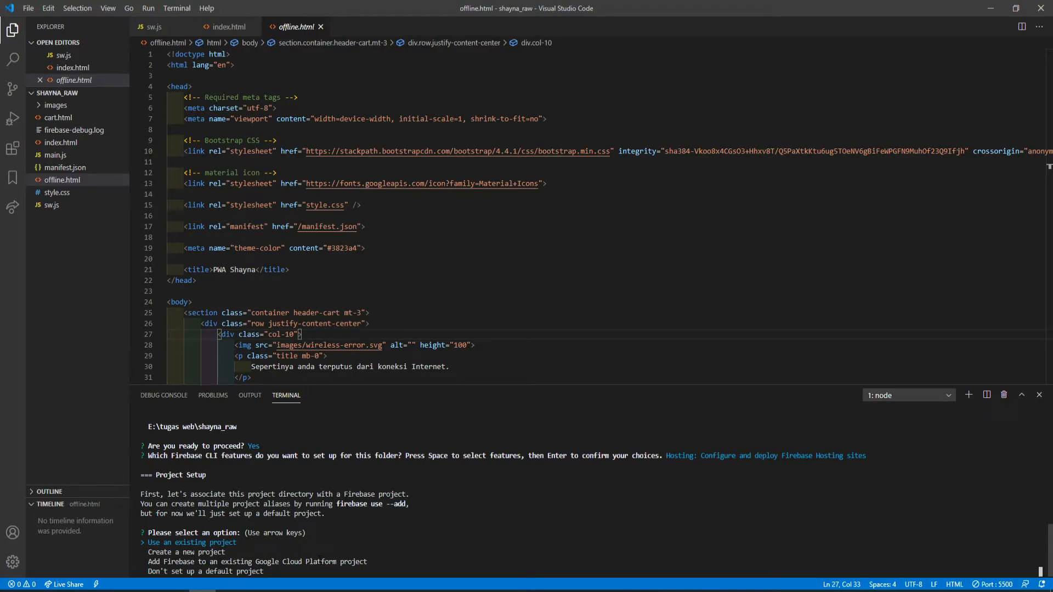
Use an existing Firebase project and choose shayna-82691 (Shayna) as the directory's default project
{"action": "key", "text": "Down"}
{"action": "key", "text": "Up"}
{"action": "key", "text": "Return"}
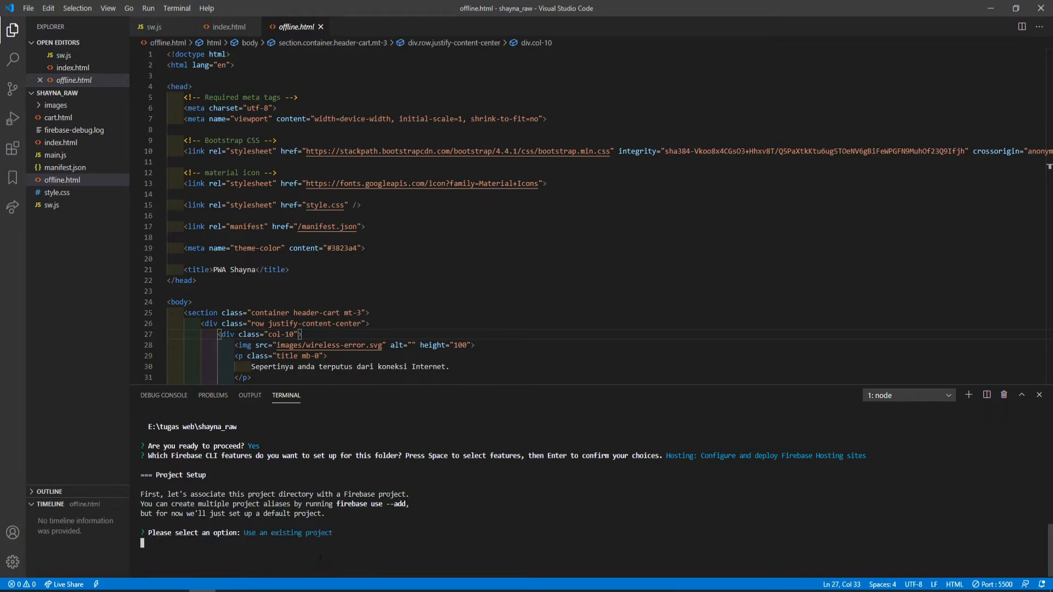
{"action": "key", "text": "Down"}
{"action": "key", "text": "Down"}
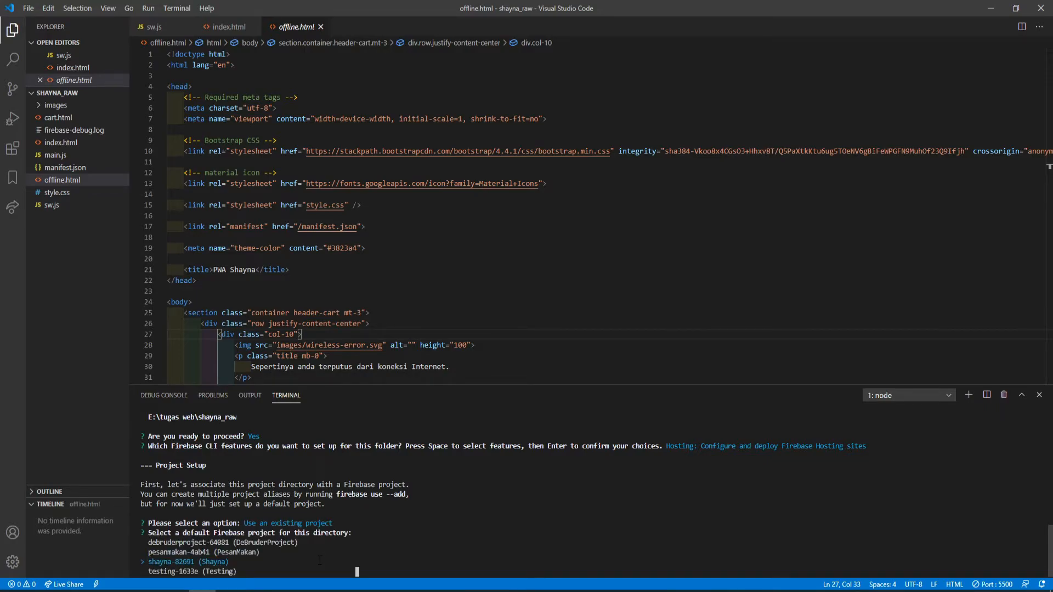
{"action": "key", "text": "Return"}
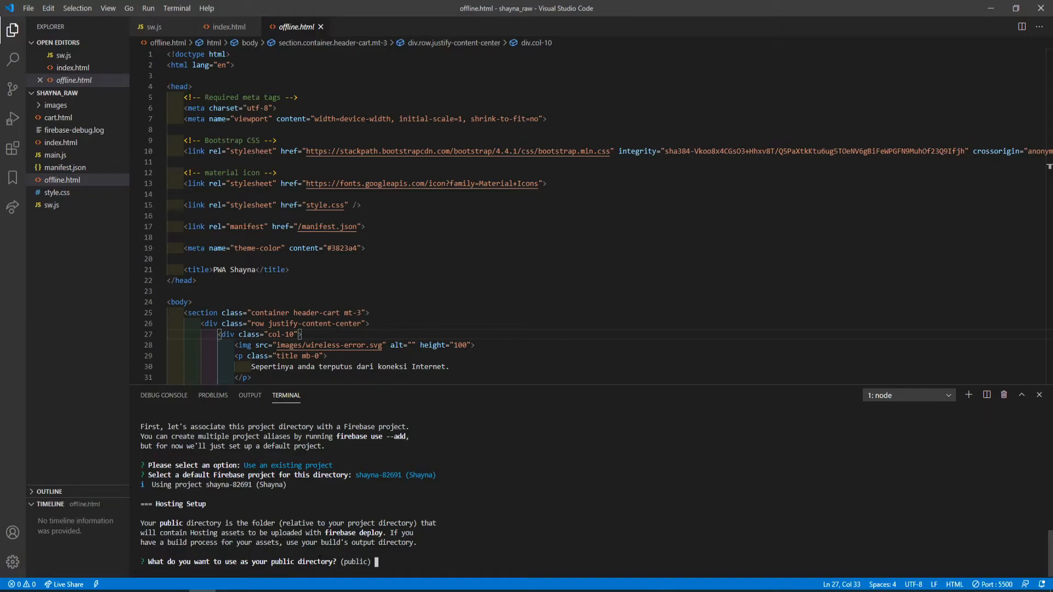
Set public as the Hosting public directory and answer No to configuring the site as a single-page app
{"action": "type", "text": "p"}
{"action": "key", "text": "Return"}
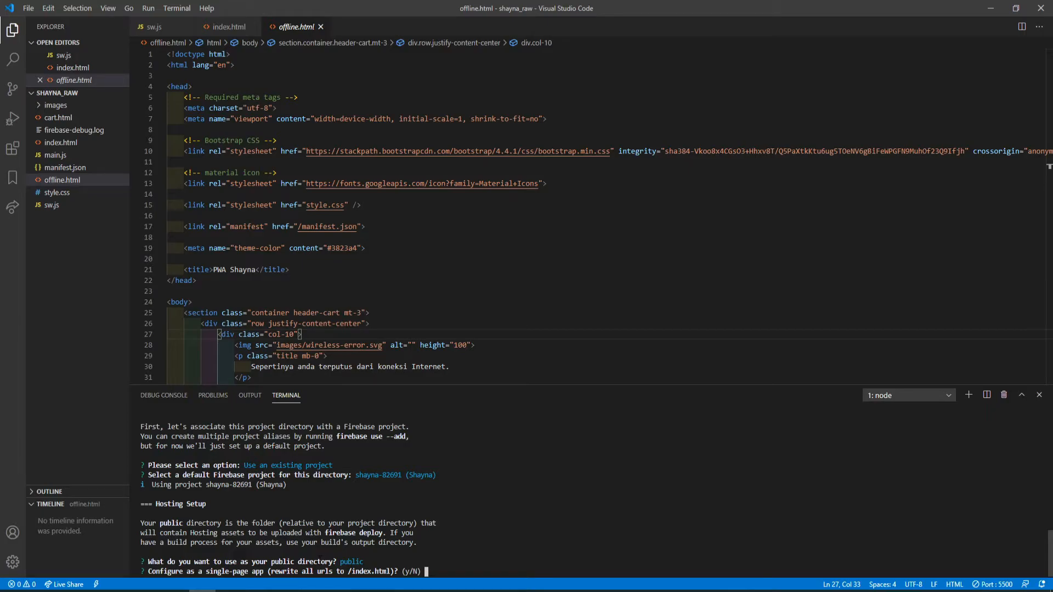
{"action": "type", "text": "N"}
{"action": "key", "text": "Return"}
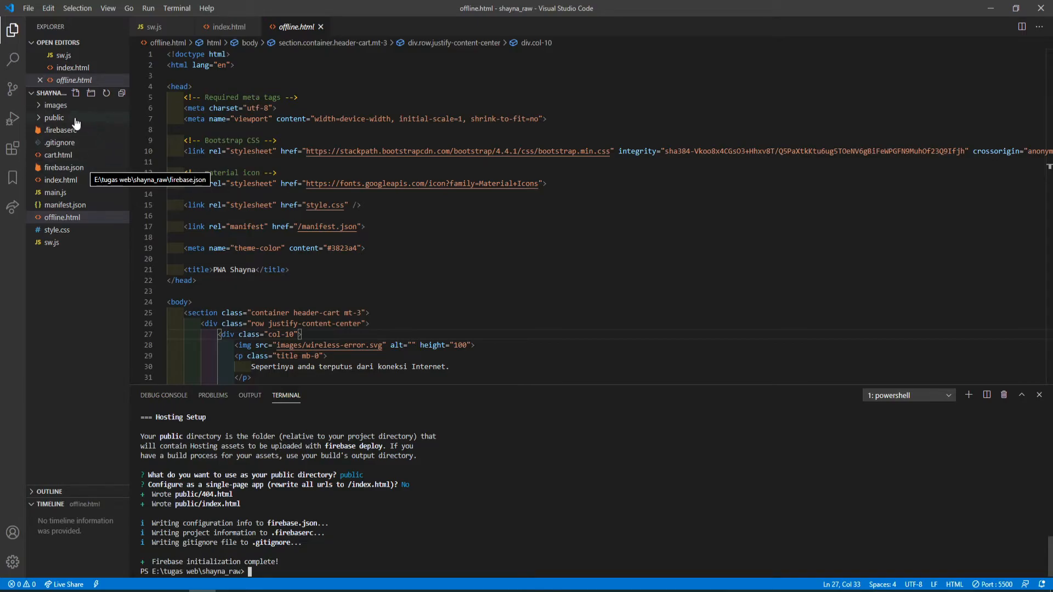
Expand the public folder in the project tree, then switch to the shayna_raw File Explorer window and delete the index file inside public
{"action": "left_click", "coordinate": [48, 119]}
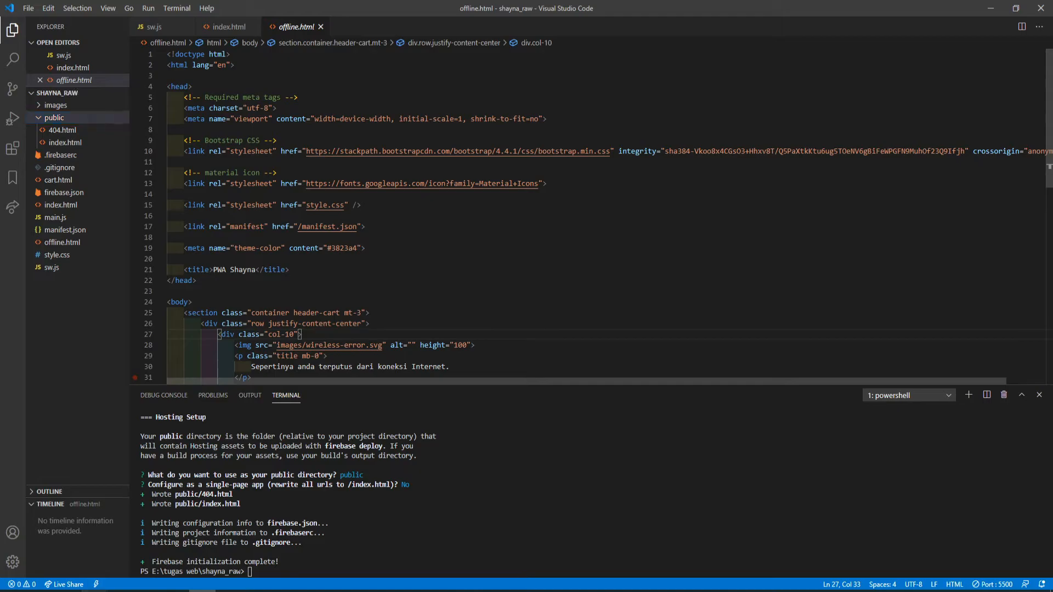
{"action": "left_click", "coordinate": [94, 591]}
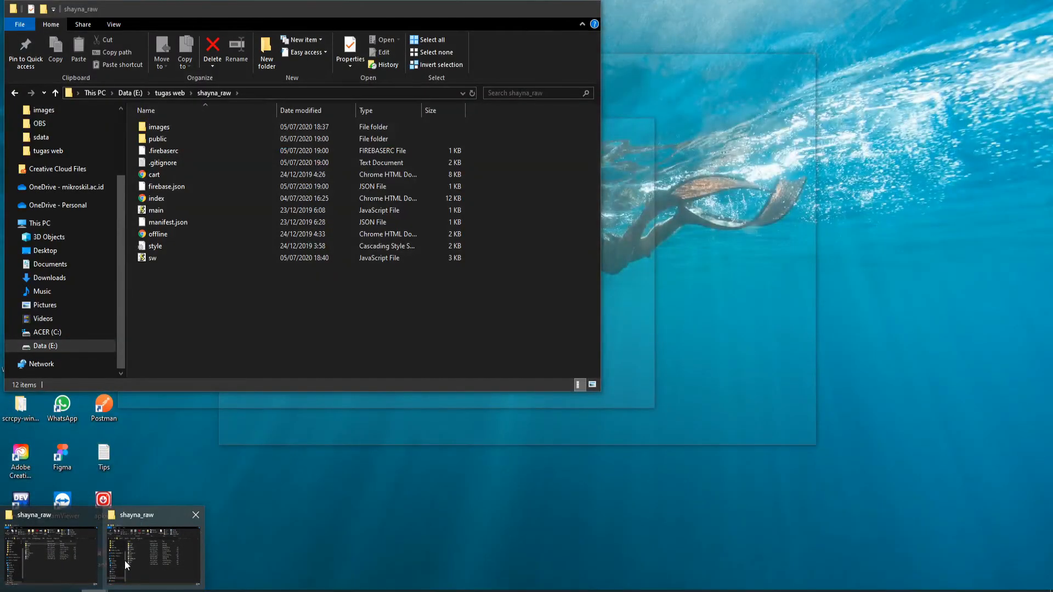
{"action": "left_click", "coordinate": [124, 560]}
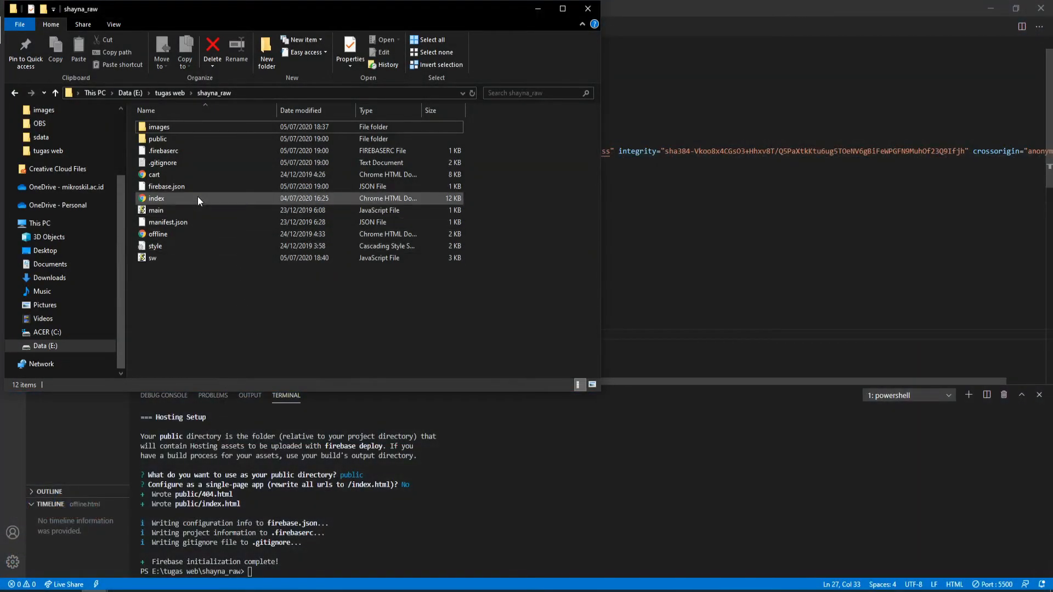
{"action": "left_click_drag", "start_coordinate": [249, 27], "coordinate": [606, 105]}
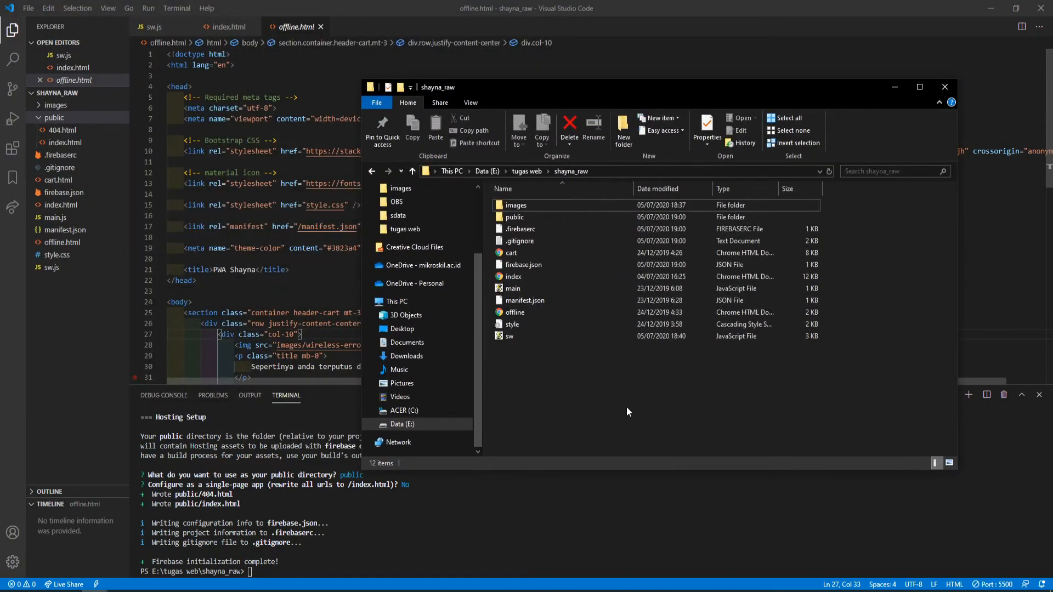
{"action": "double_click", "coordinate": [534, 218]}
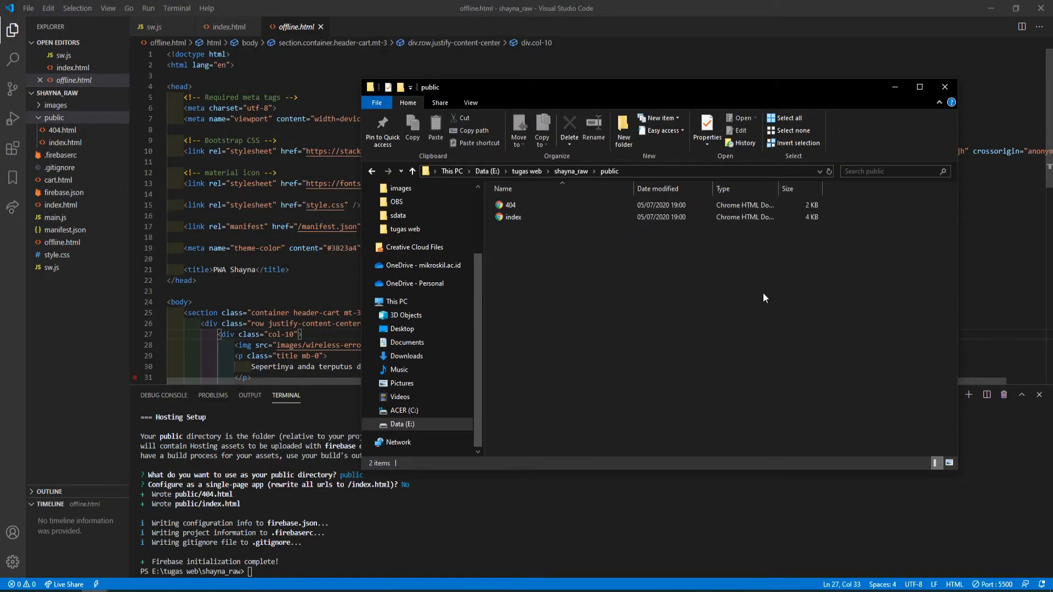
{"action": "left_click", "coordinate": [752, 217]}
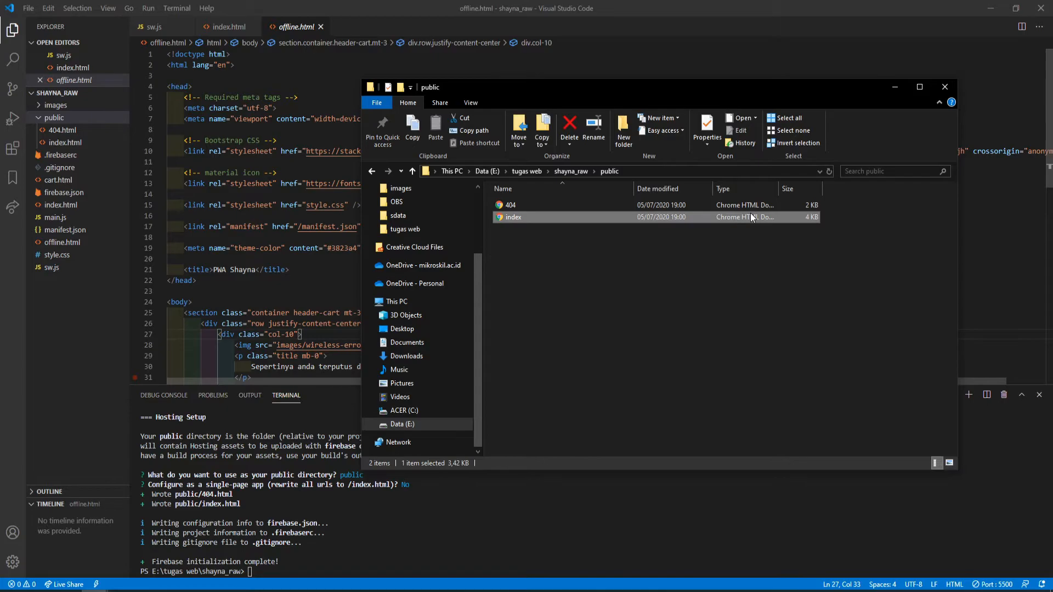
{"action": "key", "text": "Delete"}
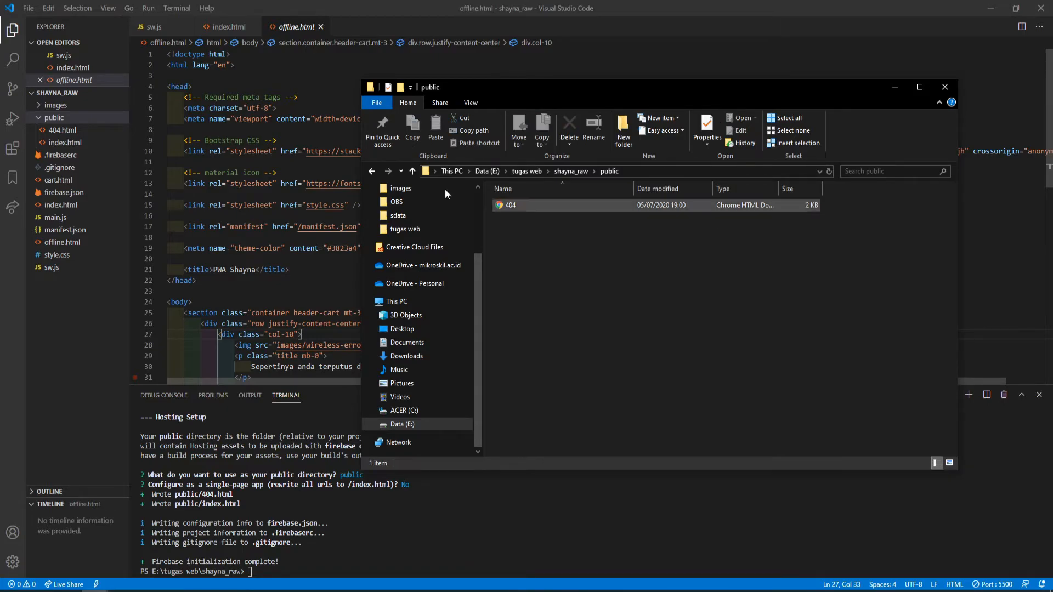
Move the images folder and the cart, index, manifest.json, offline, style and sw files from shayna_raw into public, then return to Visual Studio Code
{"action": "left_click", "coordinate": [372, 172]}
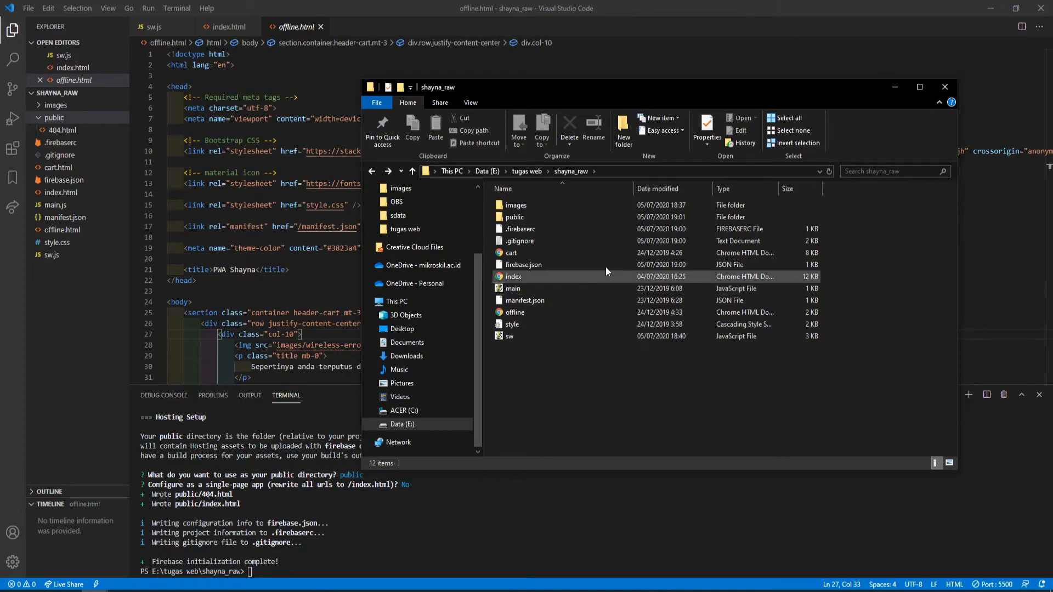
{"action": "left_click", "coordinate": [583, 253]}
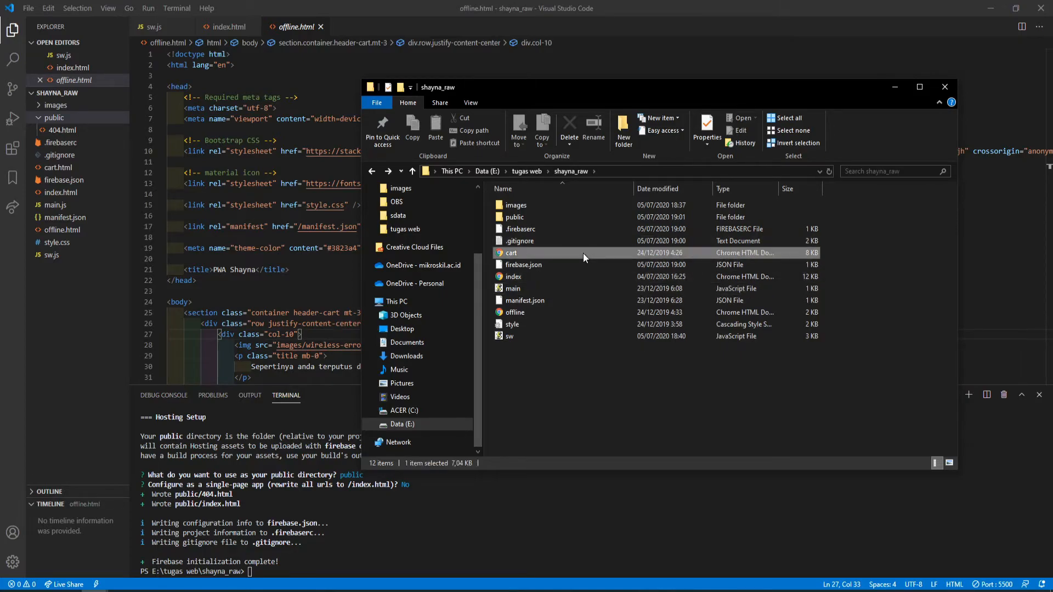
{"action": "left_click", "coordinate": [571, 273], "text": "ctrl"}
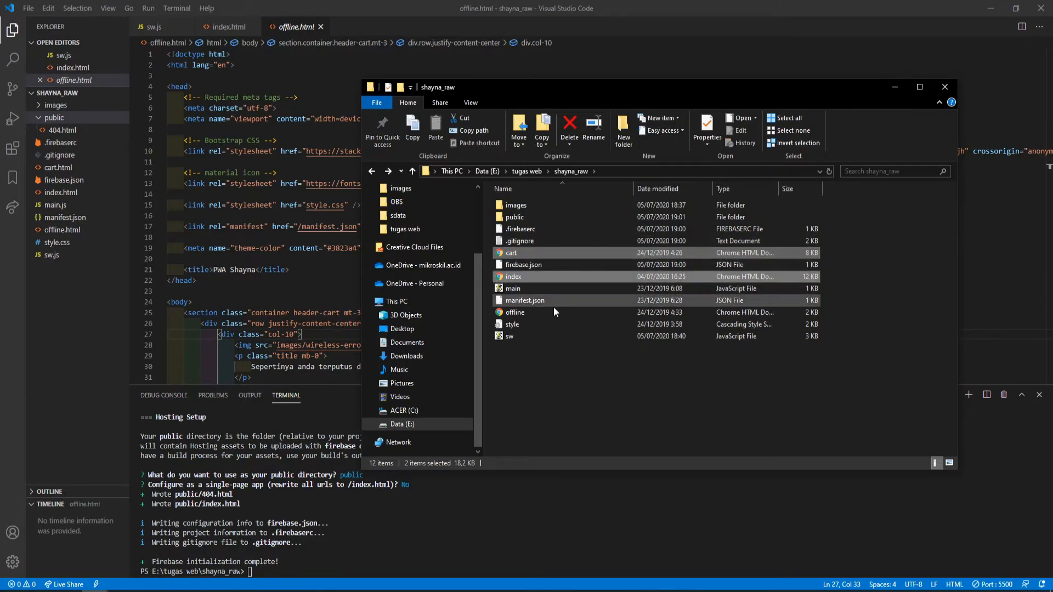
{"action": "left_click", "coordinate": [551, 303], "text": "ctrl"}
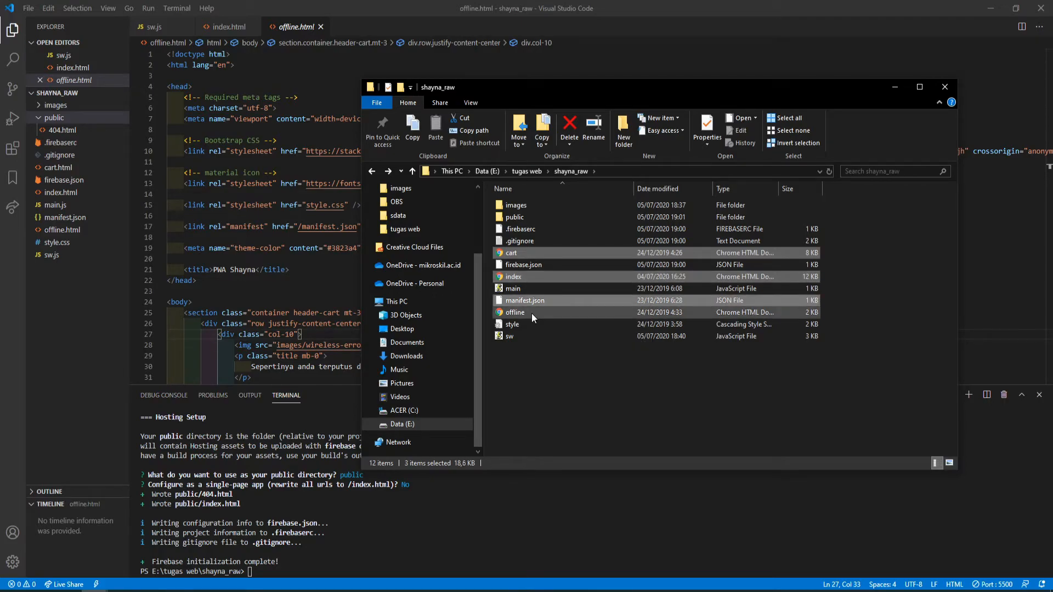
{"action": "left_click", "coordinate": [531, 313], "text": "ctrl"}
{"action": "left_click", "coordinate": [526, 325], "text": "ctrl"}
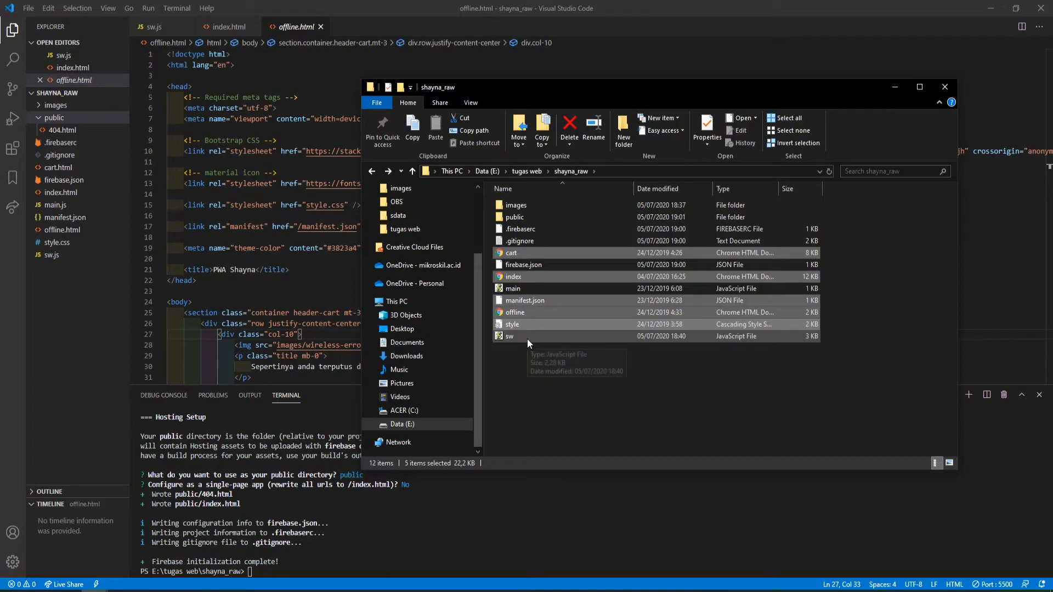
{"action": "left_click", "coordinate": [528, 339], "text": "ctrl"}
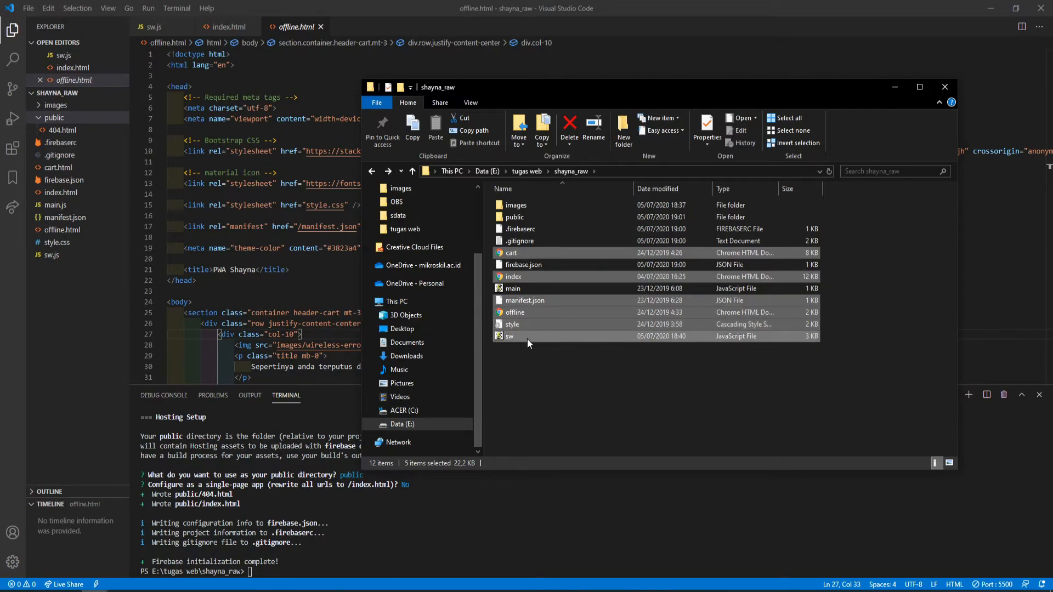
{"action": "left_click", "coordinate": [528, 208], "text": "ctrl"}
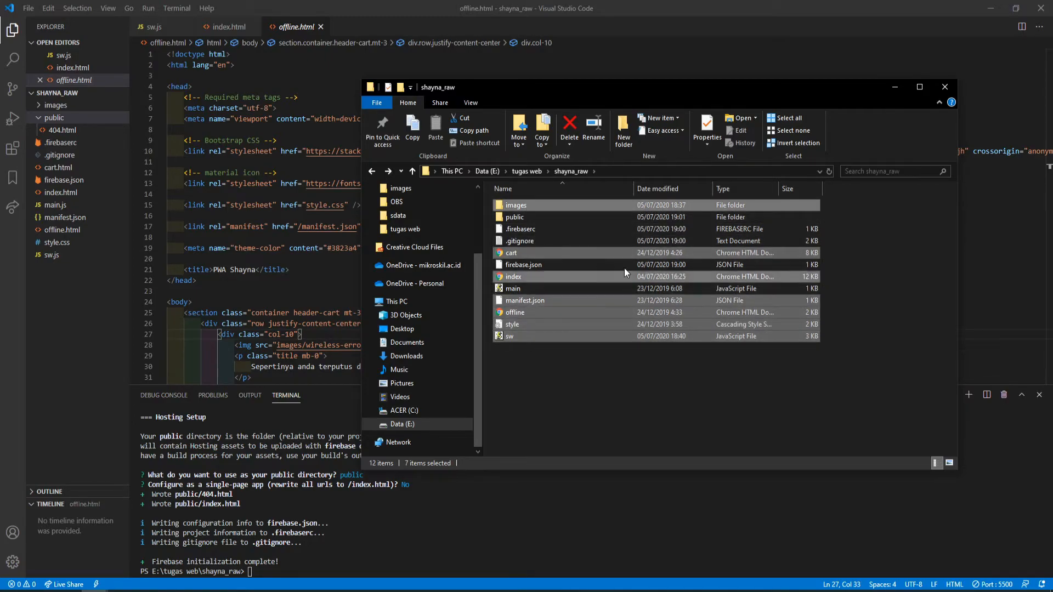
{"action": "left_click_drag", "start_coordinate": [631, 275], "coordinate": [536, 214]}
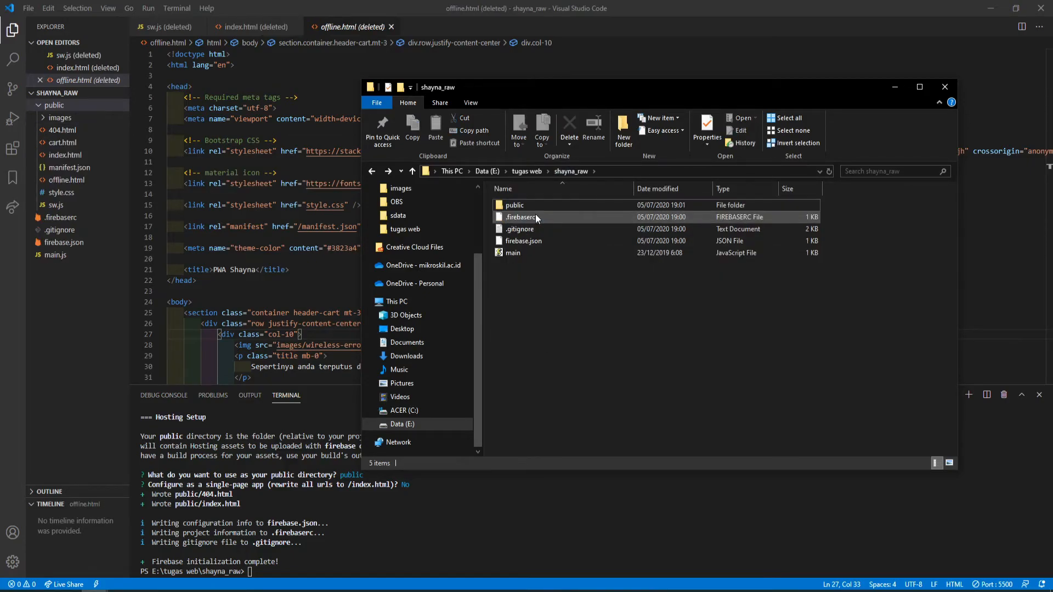
{"action": "left_click", "coordinate": [55, 110]}
{"action": "left_click", "coordinate": [56, 108]}
{"action": "left_click", "coordinate": [596, 291]}
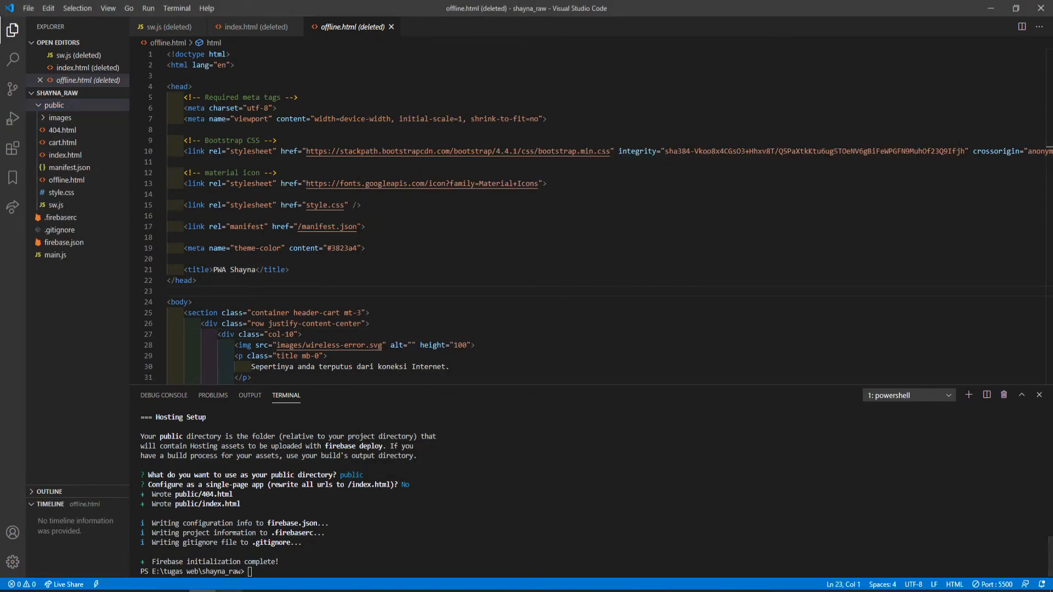
Copy the firebase deploy command from the setup guide in Chrome and run it in the Visual Studio Code terminal
{"action": "mouse_move", "coordinate": [230, 581]}
{"action": "left_click", "coordinate": [240, 496]}
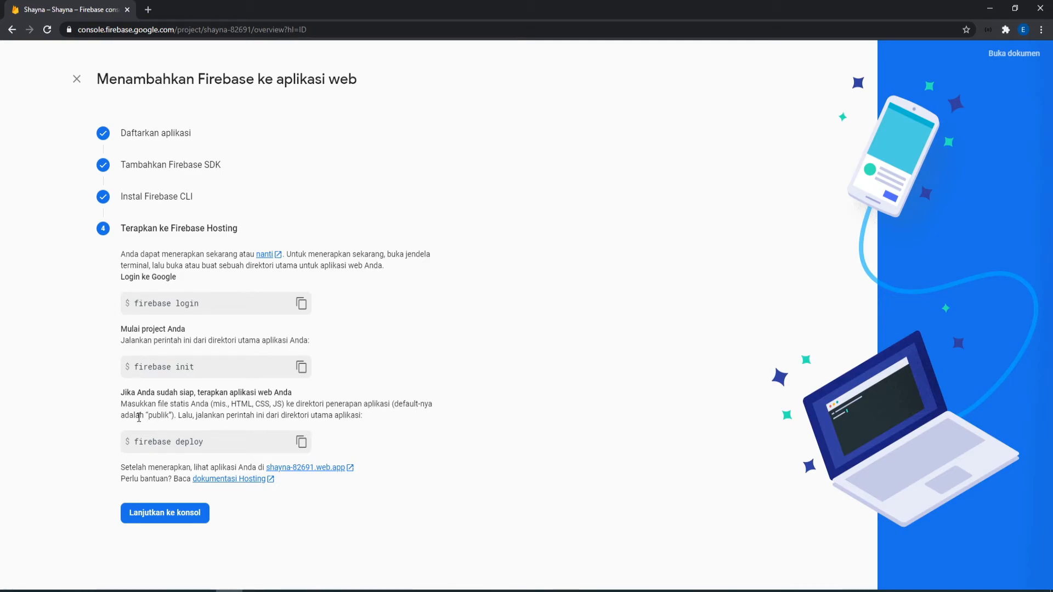
{"action": "left_click_drag", "start_coordinate": [139, 417], "coordinate": [277, 426]}
{"action": "left_click", "coordinate": [297, 418]}
{"action": "left_click_drag", "start_coordinate": [333, 415], "coordinate": [383, 416]}
{"action": "left_click", "coordinate": [301, 442]}
{"action": "left_click", "coordinate": [203, 540]}
{"action": "key", "text": "ctrl+v"}
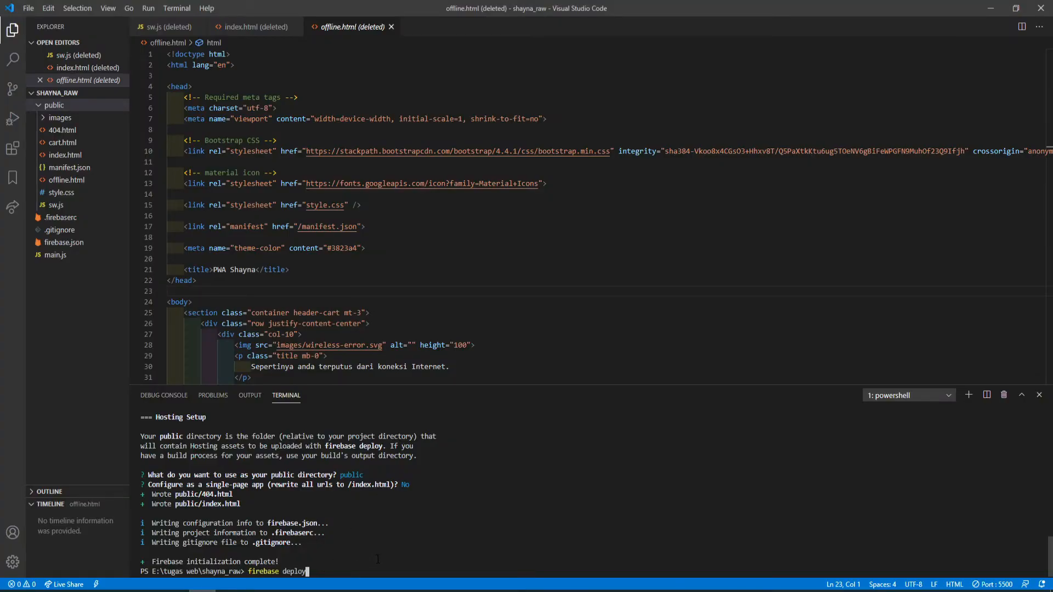
{"action": "key", "text": "Return"}
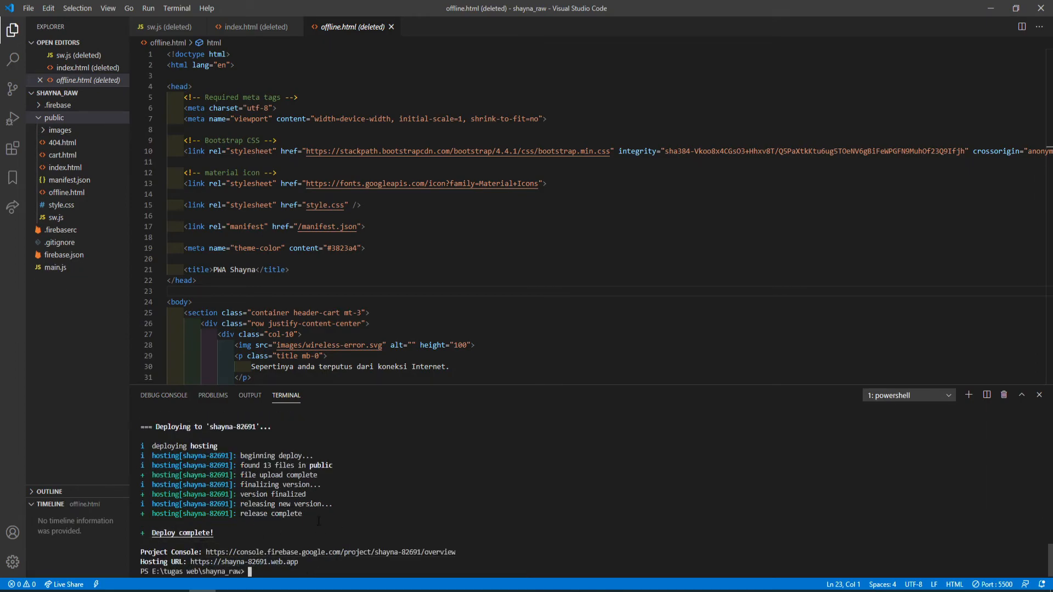
Switch to Chrome, finish the web app setup guide by continuing to the Firebase console, and open the project's Hosting page
{"action": "key", "text": "alt+Tab"}
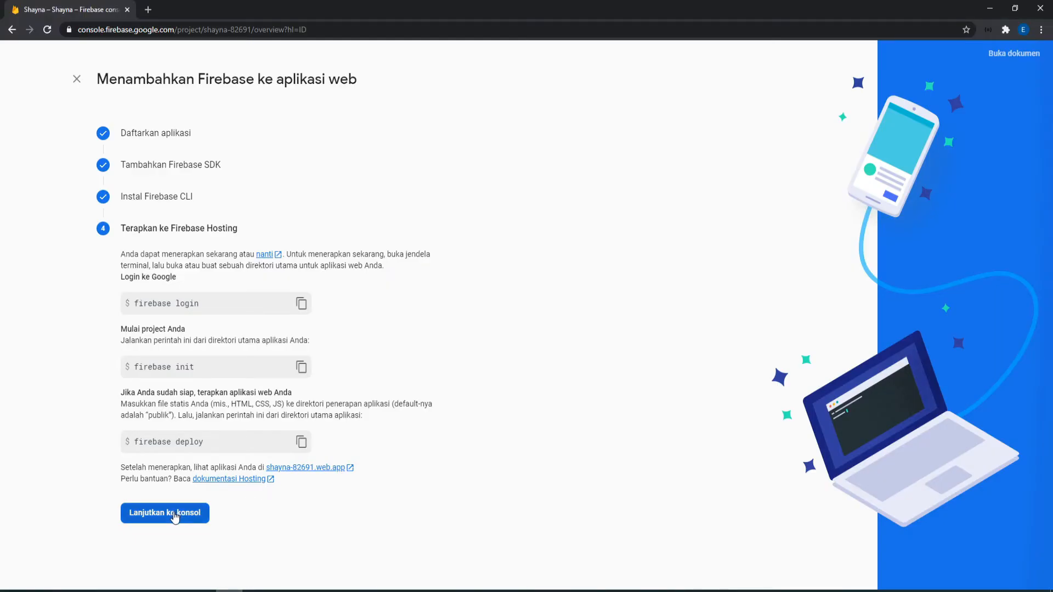
{"action": "left_click", "coordinate": [174, 516]}
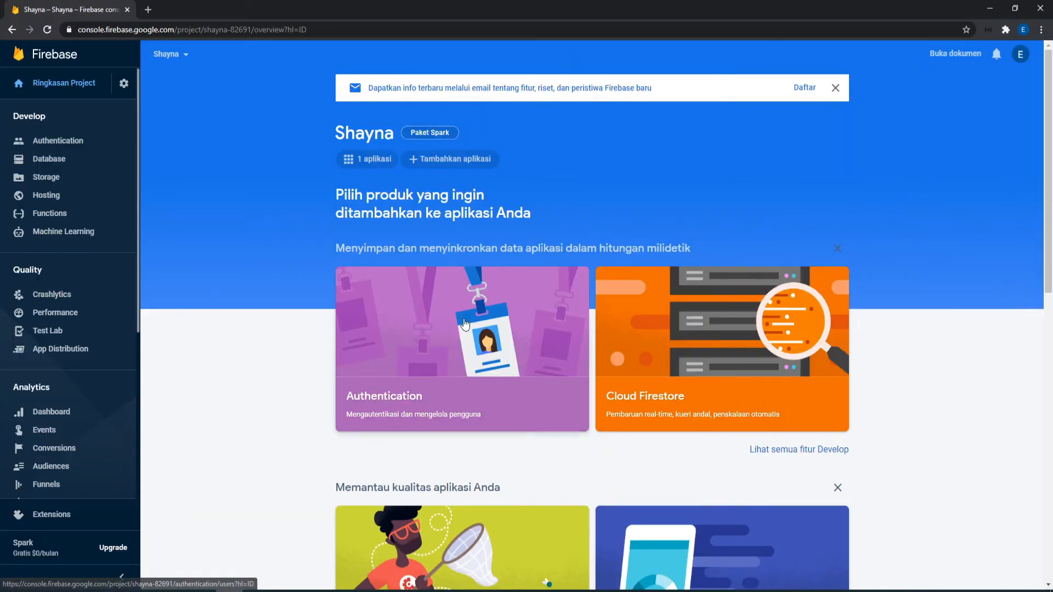
{"action": "scroll", "coordinate": [394, 323], "scroll_direction": "down", "scroll_amount": 5}
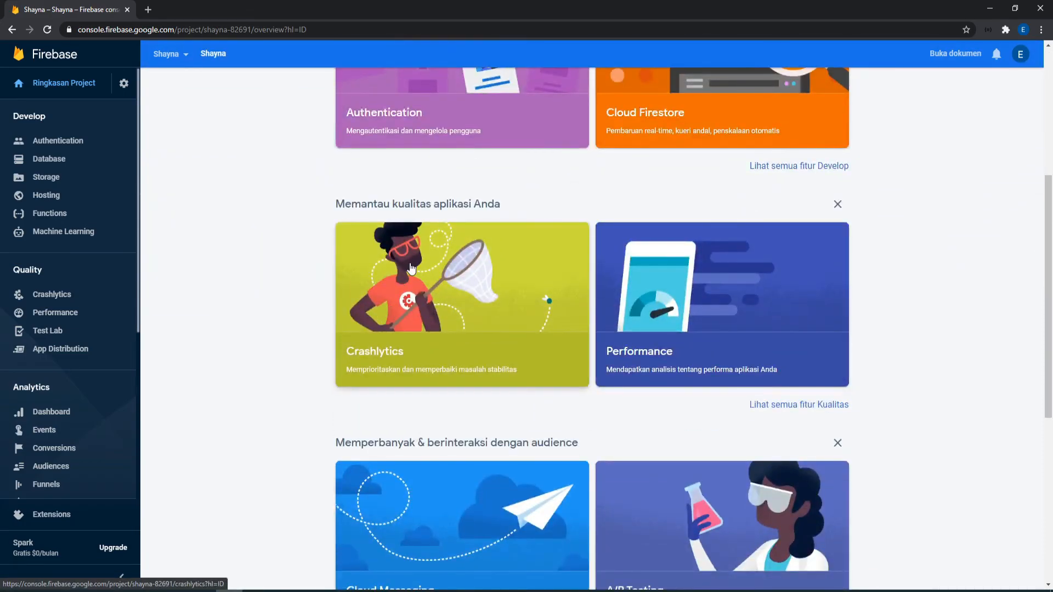
{"action": "scroll", "coordinate": [418, 290], "scroll_direction": "up", "scroll_amount": 3}
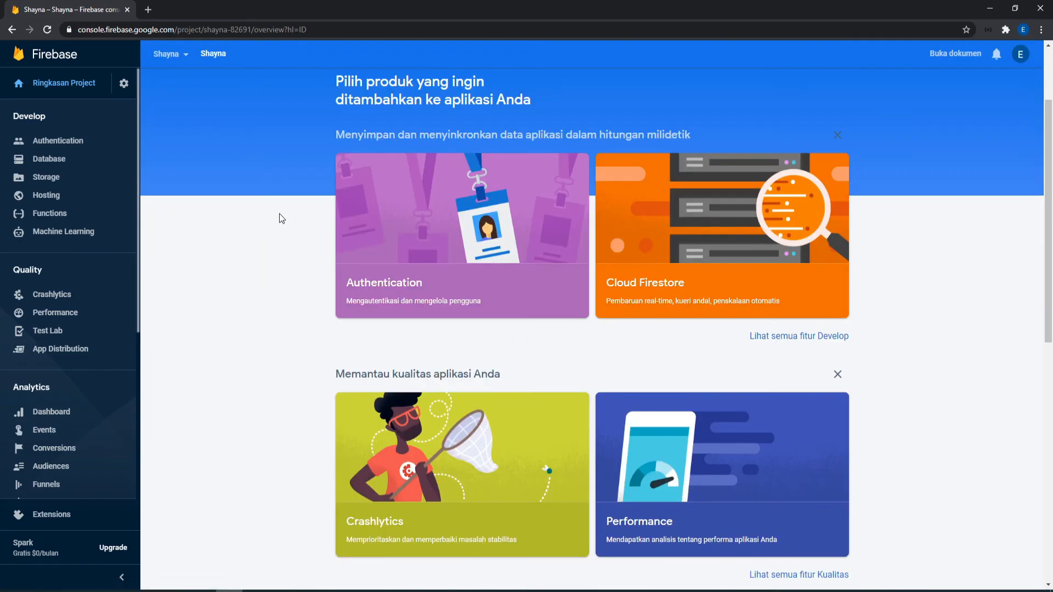
{"action": "left_click", "coordinate": [46, 200]}
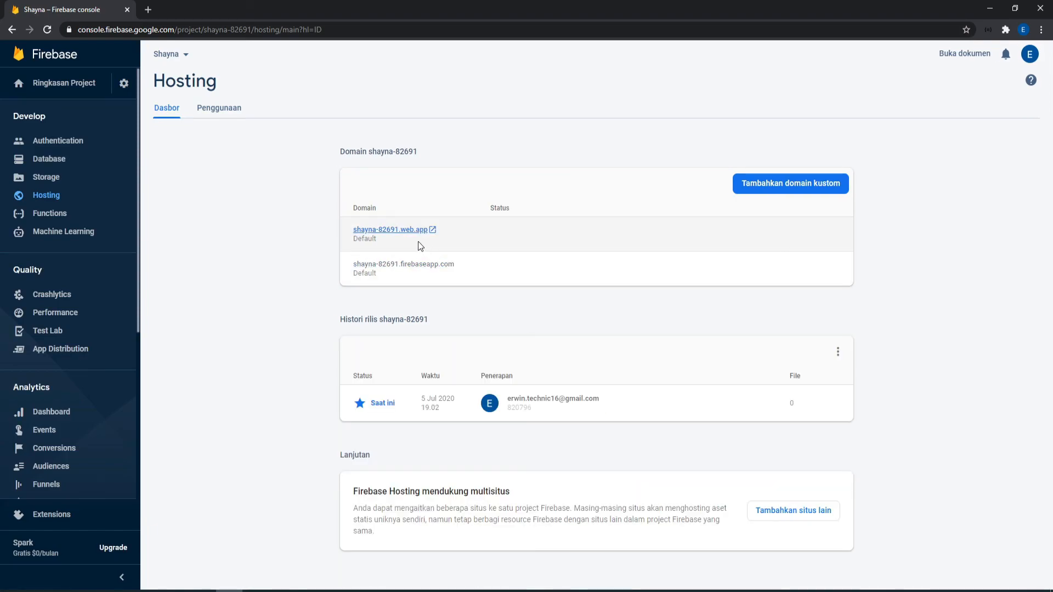
Open the deployed shayna-82691.web.app site and check its home and cart pages in the developer tools' Galaxy S5 device view
{"action": "left_click", "coordinate": [412, 233]}
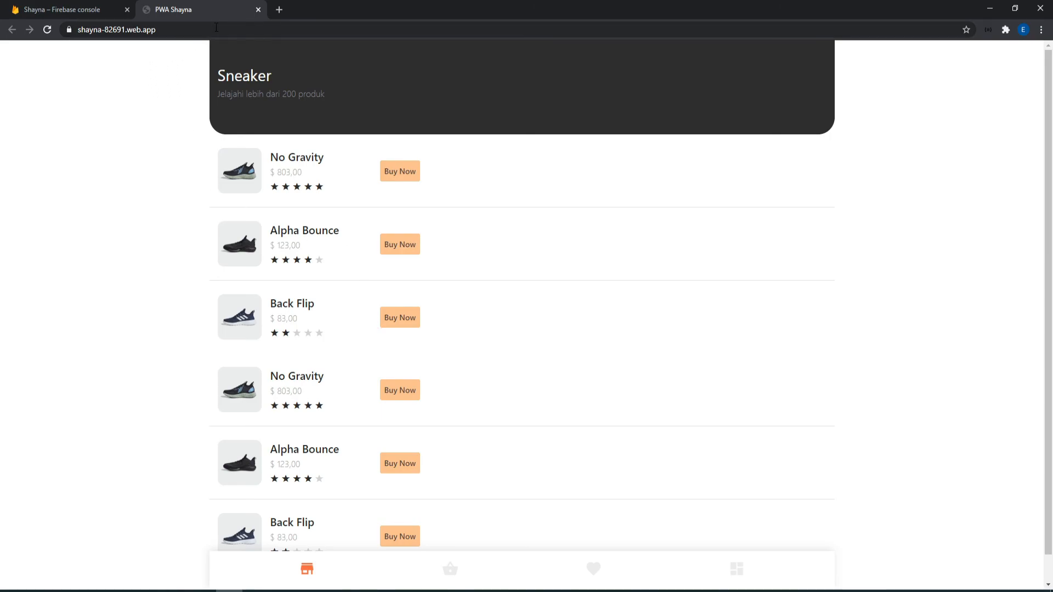
{"action": "left_click_drag", "start_coordinate": [167, 31], "coordinate": [43, 40]}
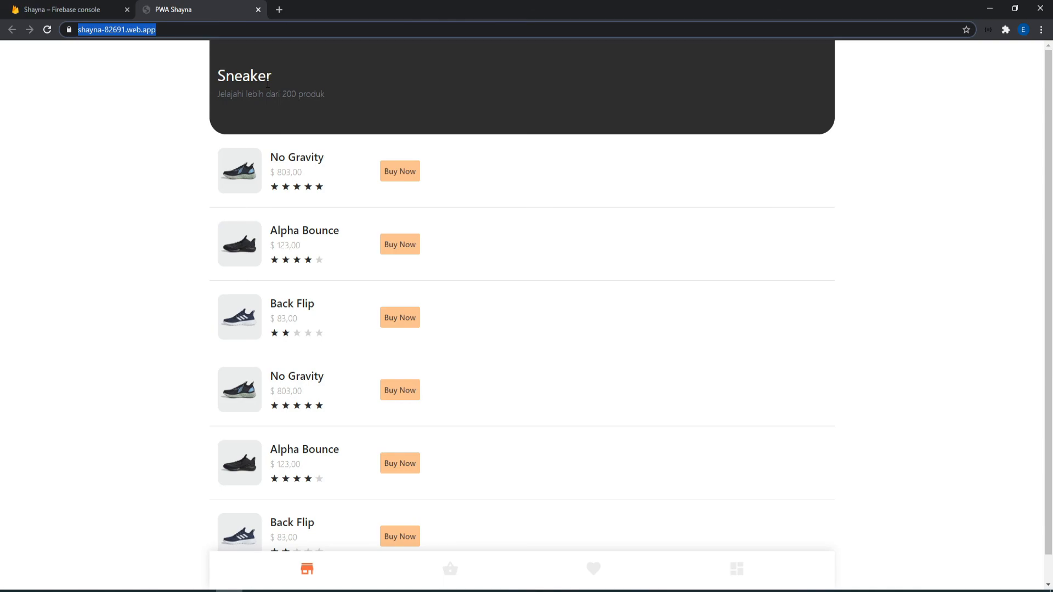
{"action": "key", "text": "ctrl+shift+i"}
{"action": "scroll", "coordinate": [282, 318], "scroll_direction": "down", "scroll_amount": 5}
{"action": "left_click_drag", "start_coordinate": [280, 219], "coordinate": [314, 335]}
{"action": "left_click_drag", "start_coordinate": [303, 242], "coordinate": [295, 340]}
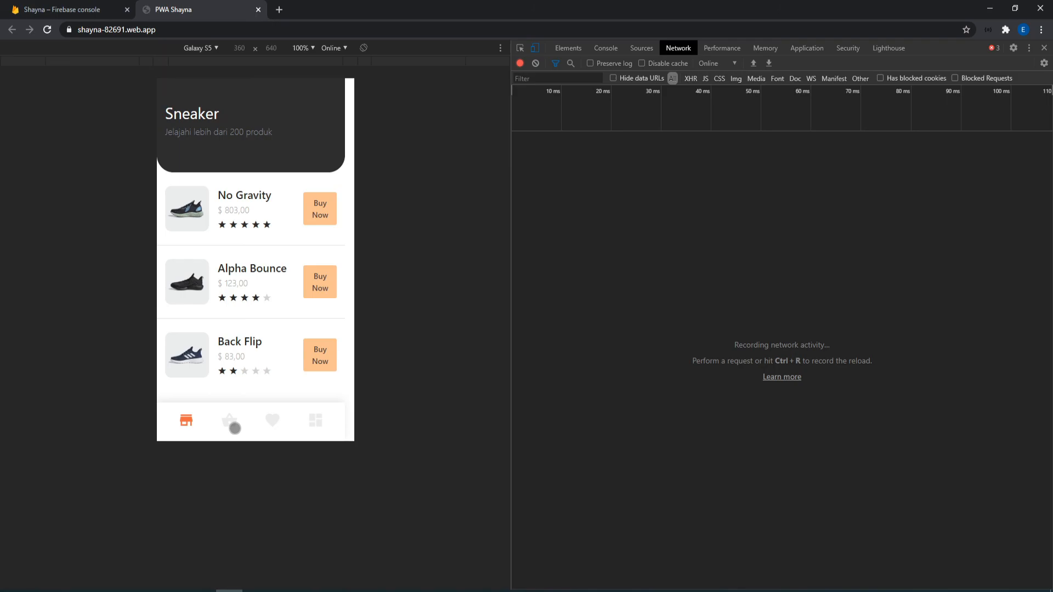
{"action": "left_click", "coordinate": [238, 431]}
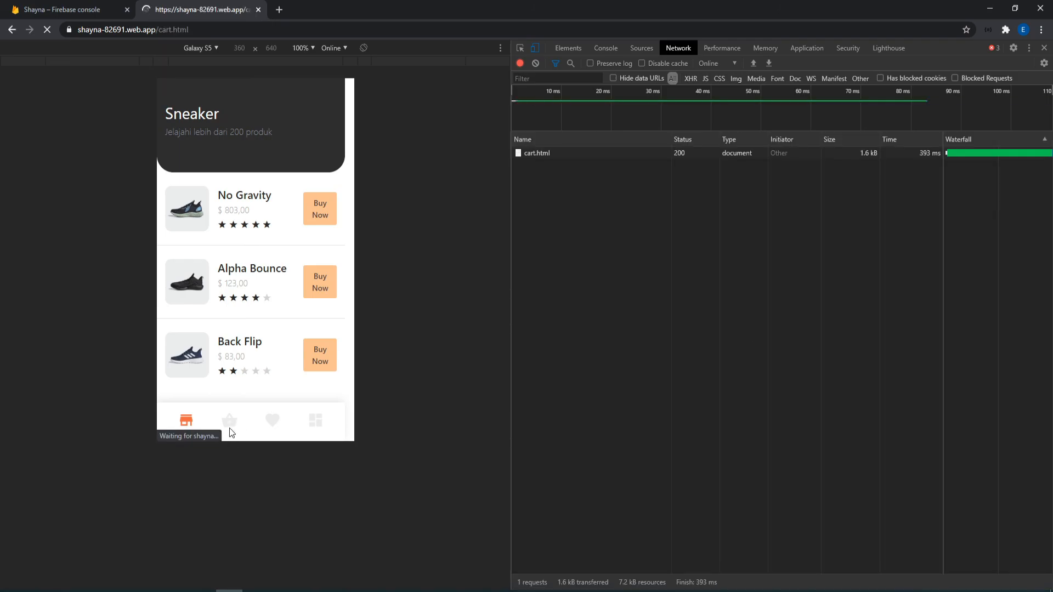
{"action": "mouse_move", "coordinate": [229, 590]}
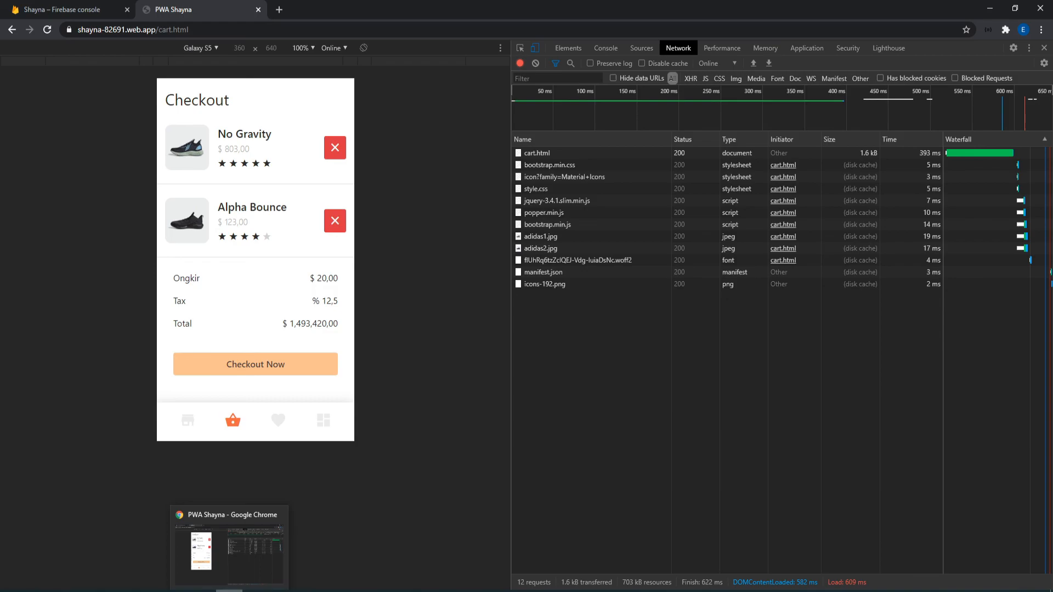